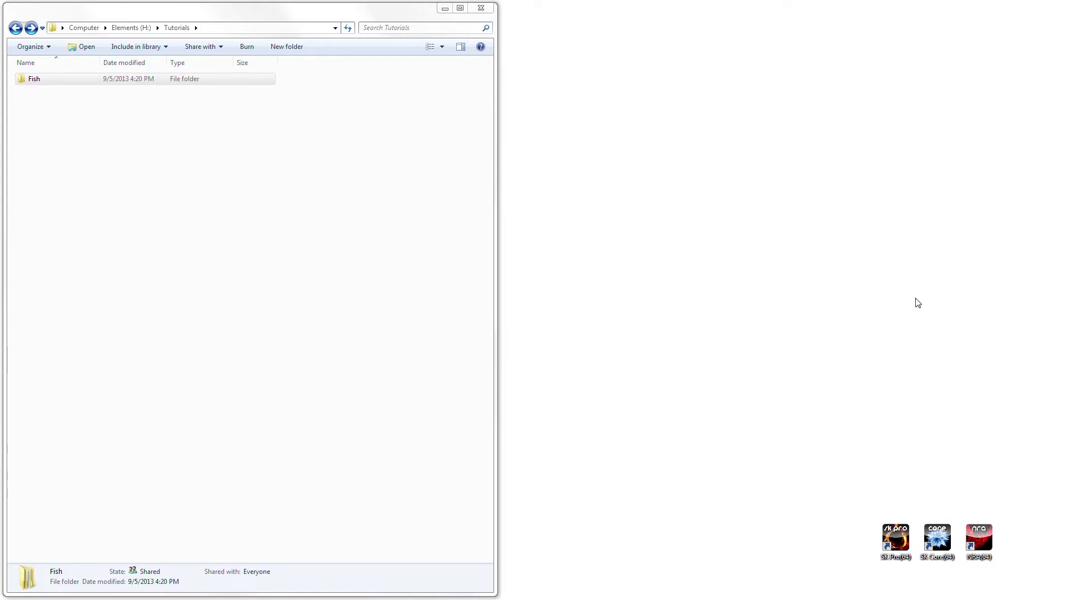
# Step: Launch Scanner Killer Core from the SK Core(64) desktop shortcut, beside the Tutorials folder
pyautogui.doubleClick(937, 537)
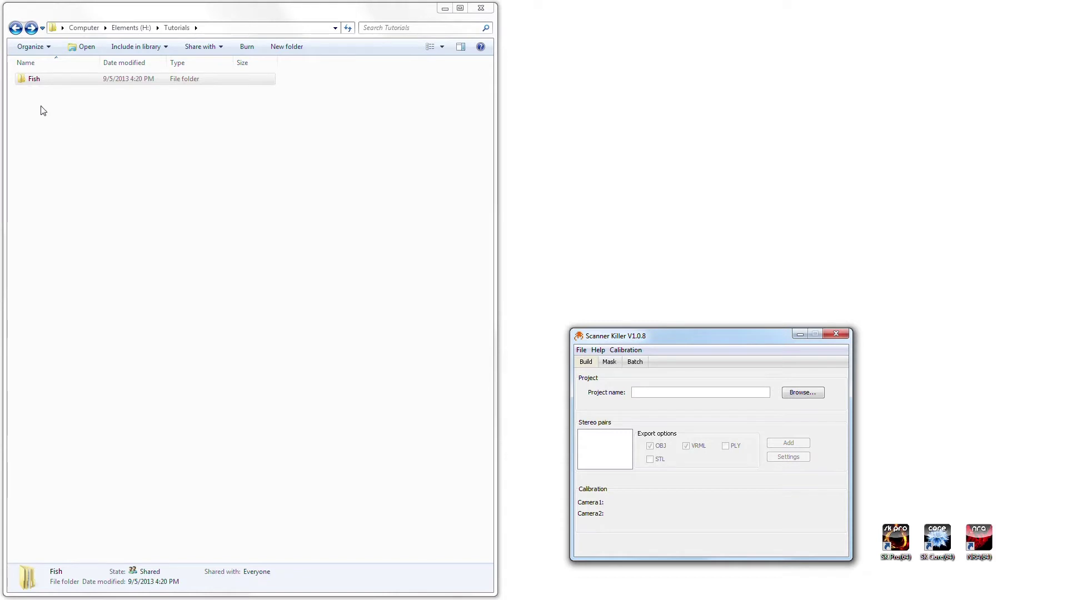
# Step: Open Fish\Camera1 to show the Camera1 TCL file and checkerboard images L_01–L_22
pyautogui.click(22, 84)
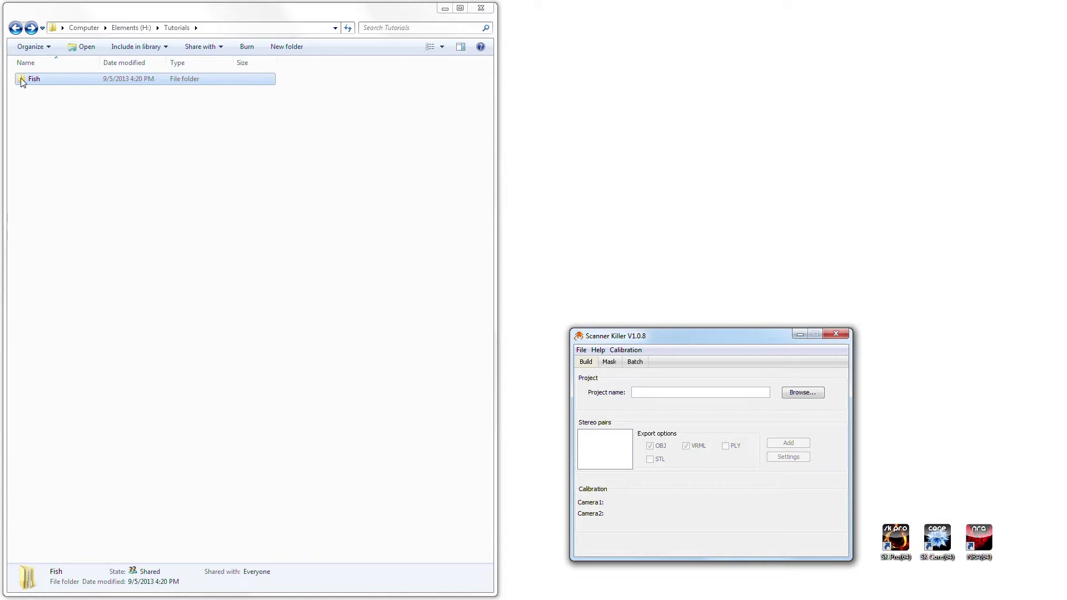
pyautogui.doubleClick(22, 82)
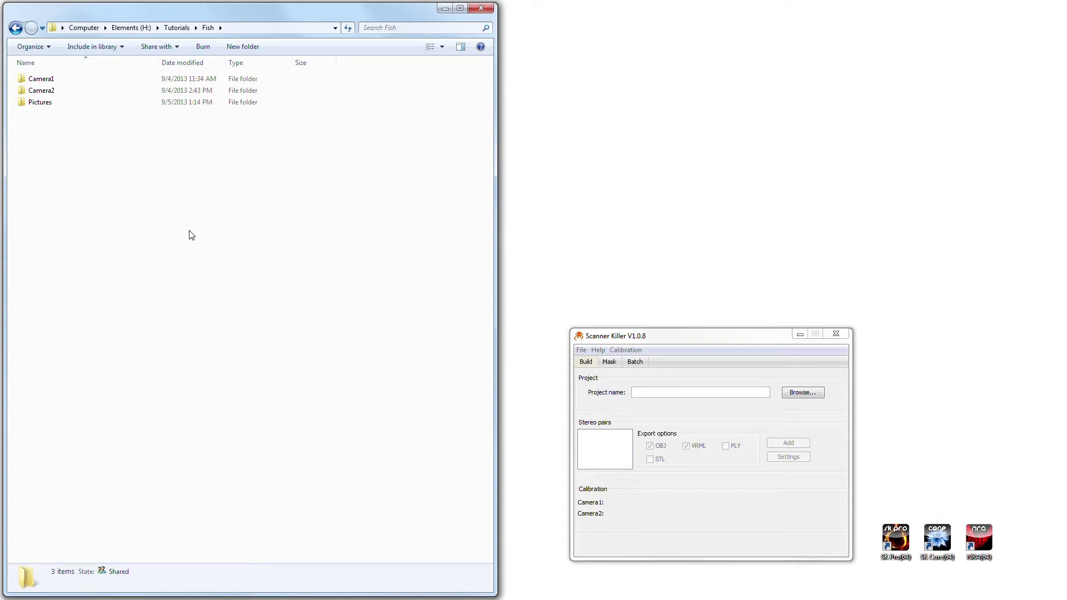
pyautogui.doubleClick(22, 82)
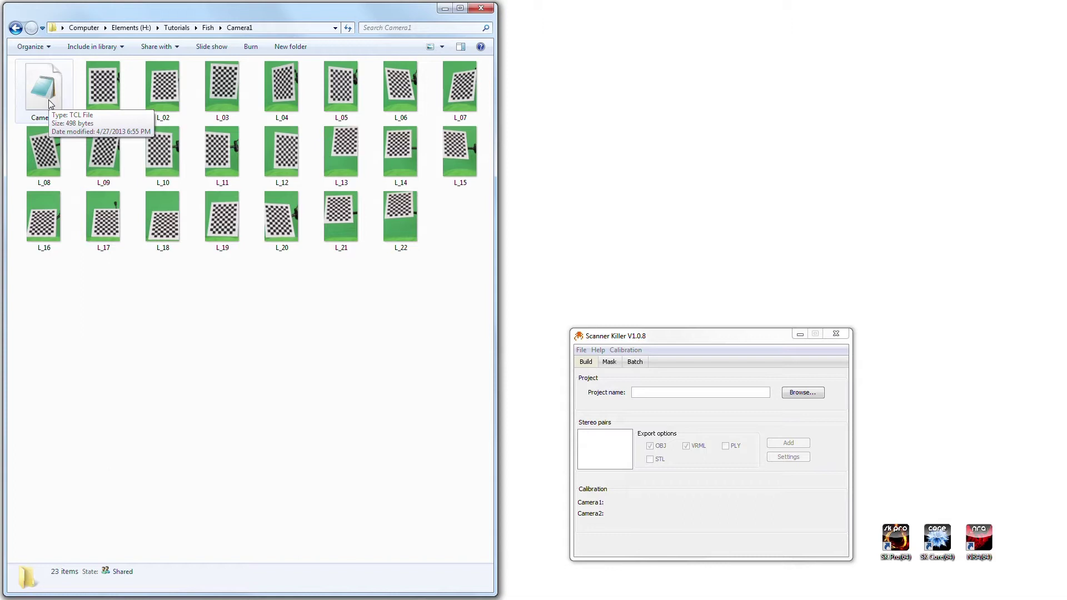
# Step: Go back to Fish, enter Camera2 and open the Camera2 TCL calibration file in Notepad
pyautogui.click(16, 30)
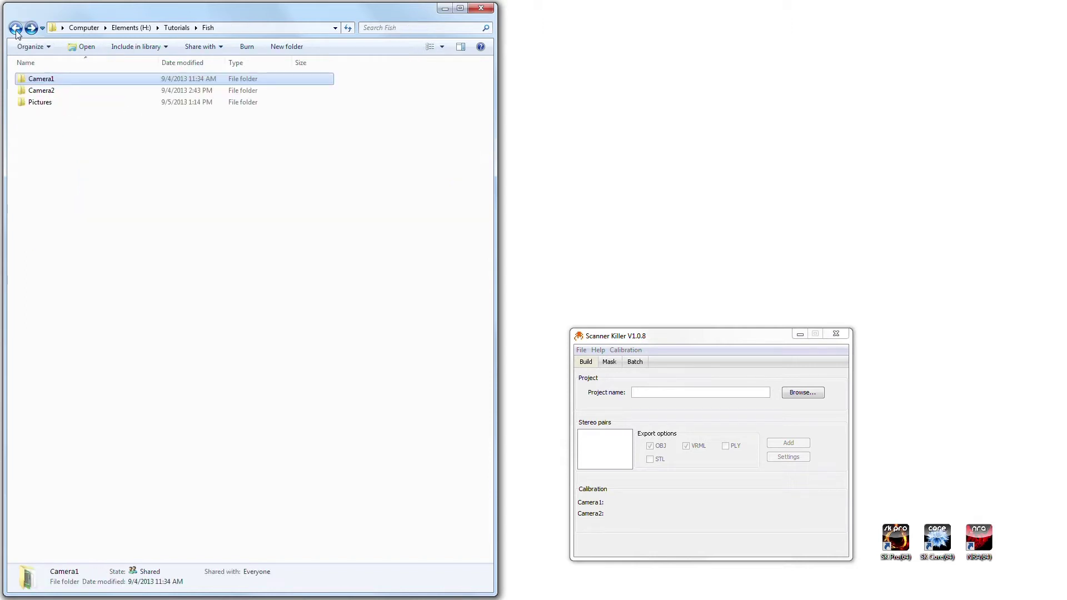
pyautogui.doubleClick(24, 93)
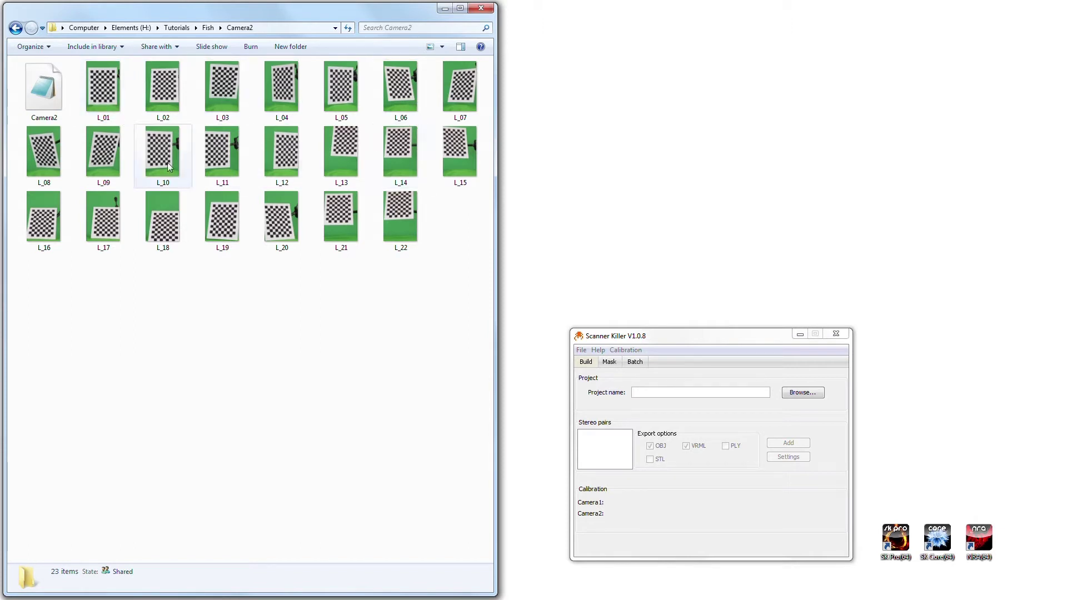
pyautogui.moveTo(168, 162)
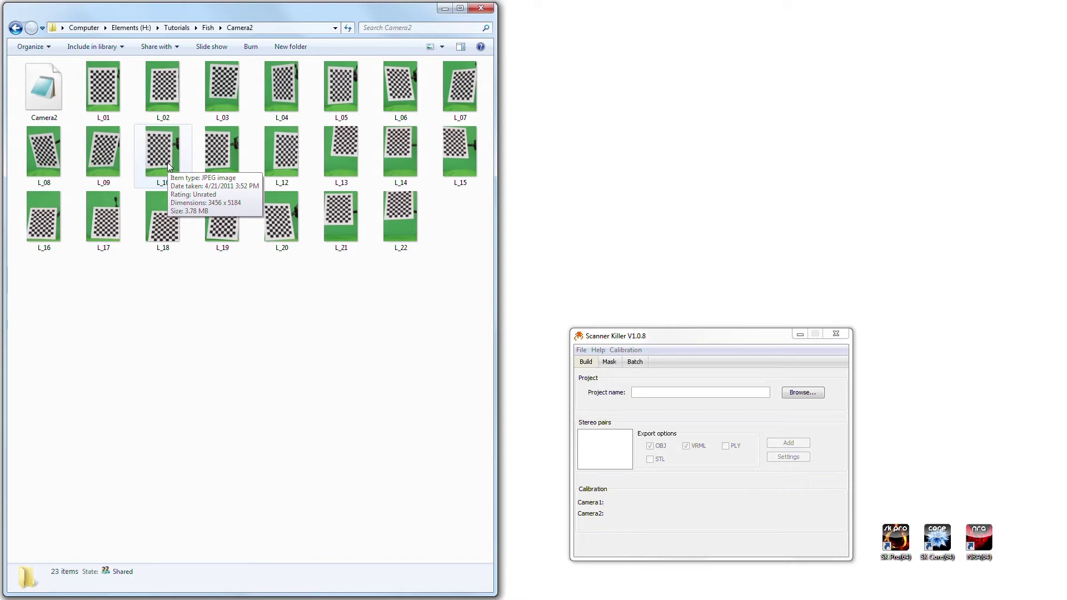
pyautogui.doubleClick(40, 99)
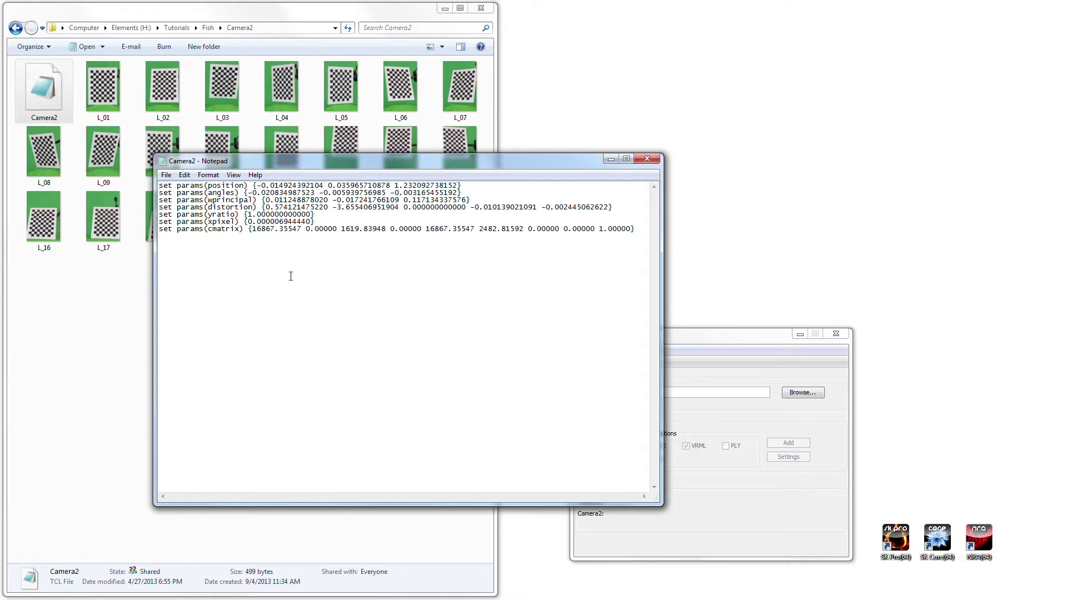
# Step: Close Notepad after reviewing the Camera2 position, angles, distortion and cmatrix parameters
pyautogui.click(647, 159)
# Step: Open Fish\Pictures and show the first photo, Camera1_01, in the large preview pane
pyautogui.click(16, 28)
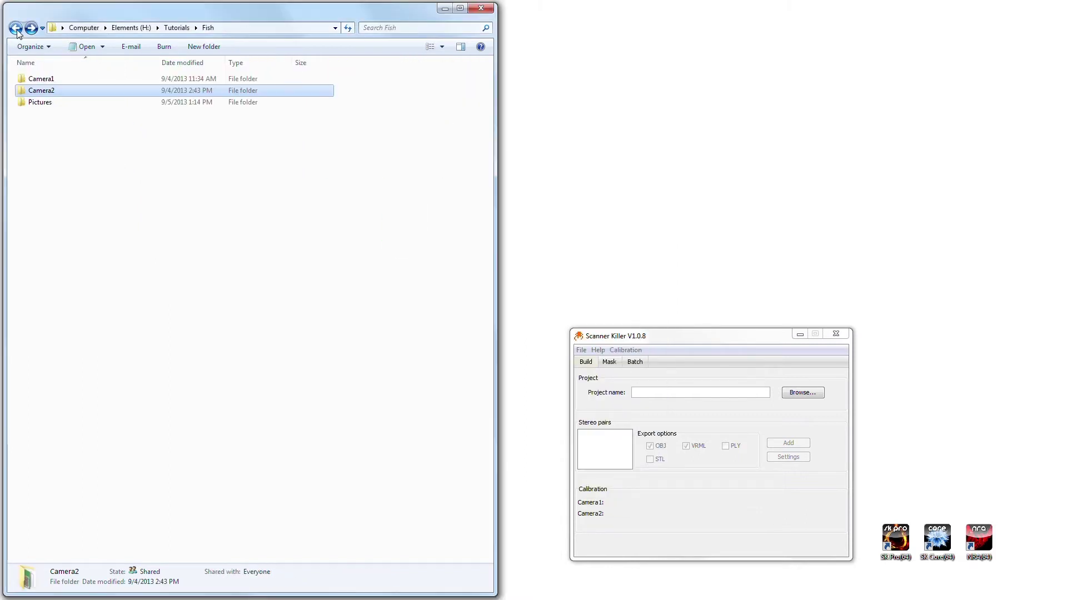
pyautogui.doubleClick(25, 104)
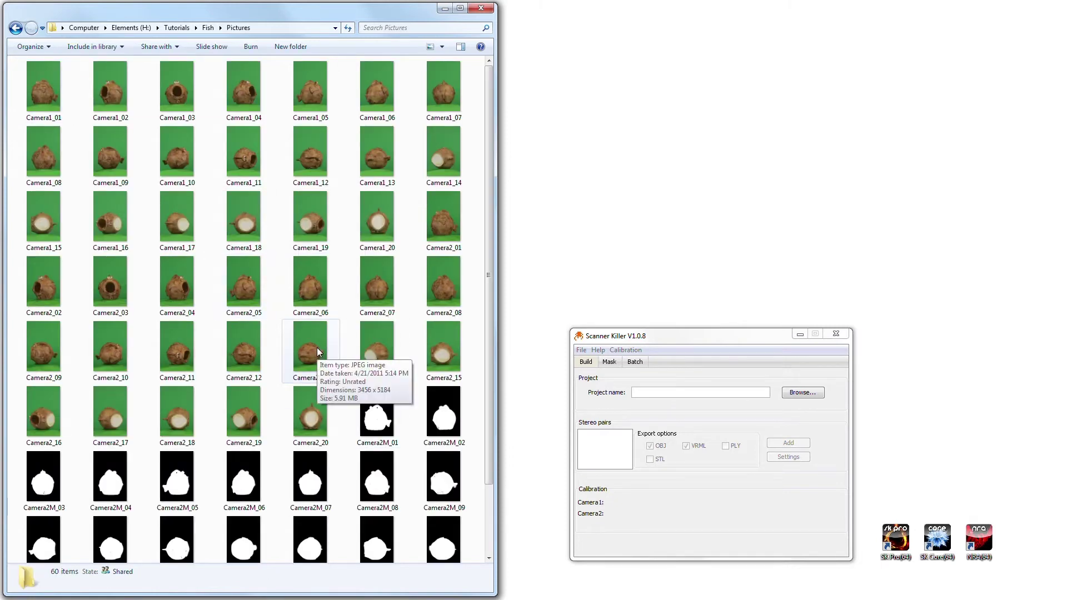
pyautogui.press('Home')
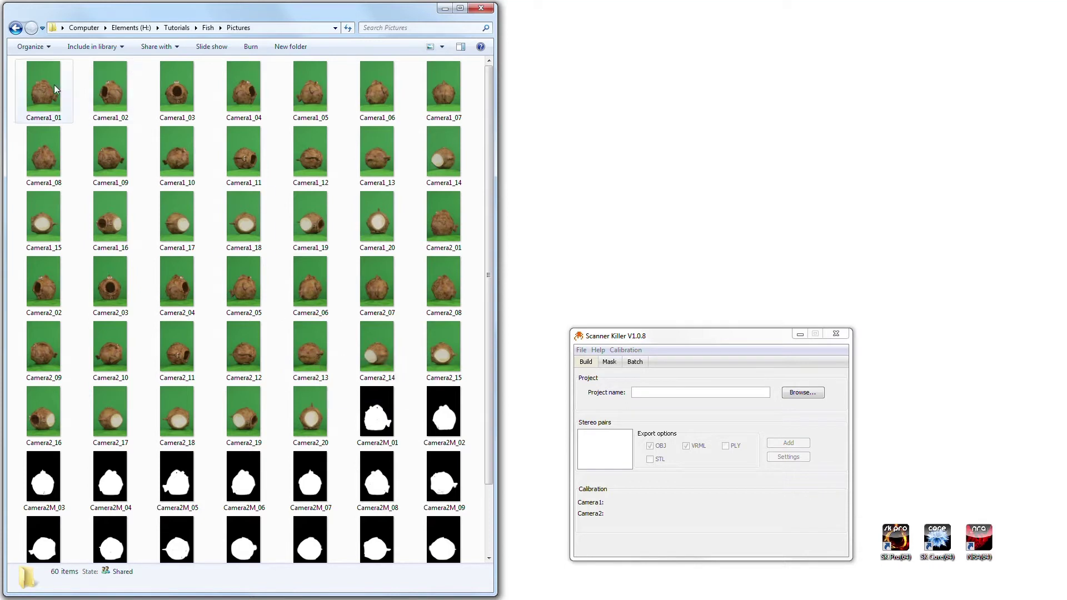
pyautogui.click(460, 46)
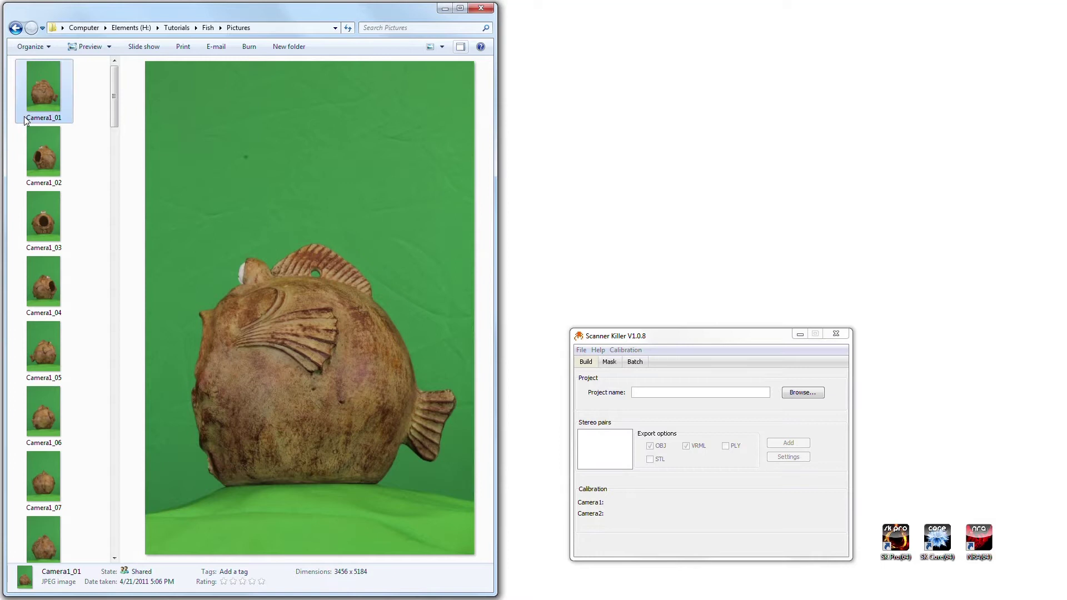
# Step: Step through photos Camera1_02 to Camera1_08, then hide the preview pane
pyautogui.moveTo(24, 115)
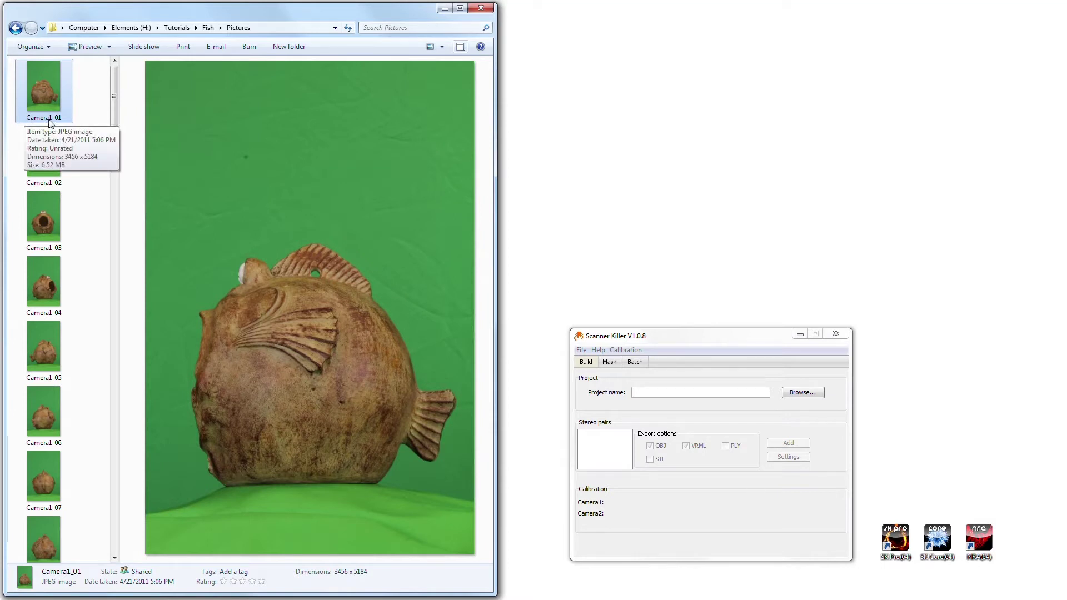
pyautogui.click(50, 154)
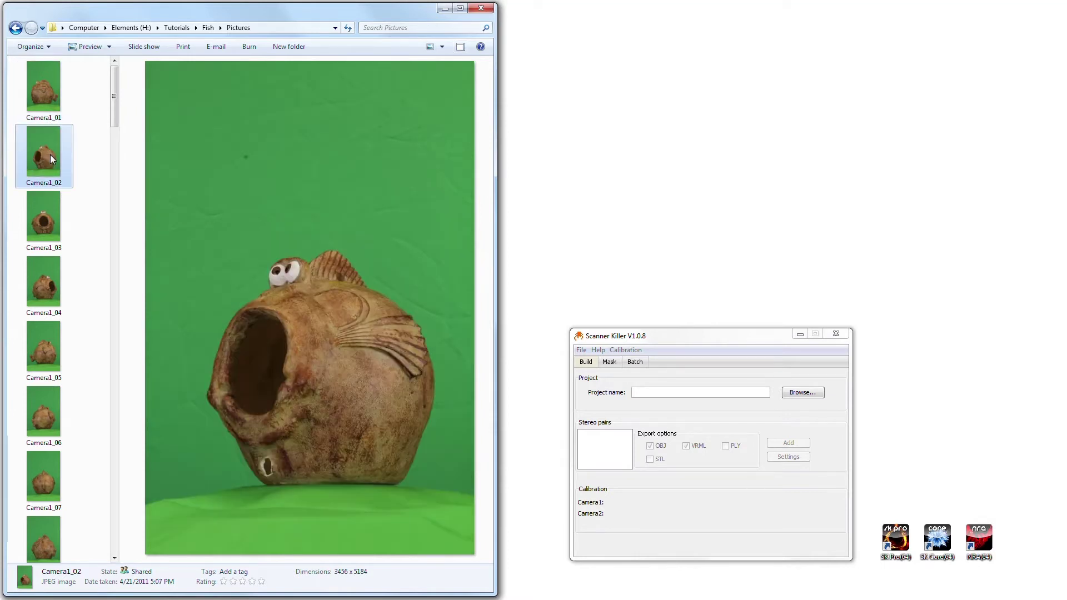
pyautogui.click(50, 225)
pyautogui.click(48, 278)
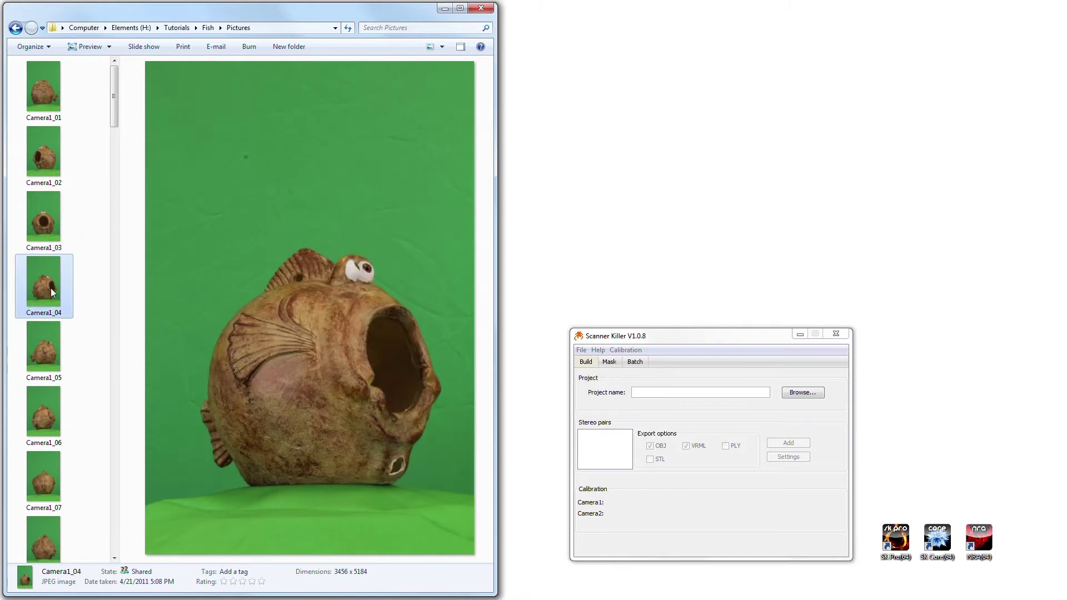
pyautogui.click(50, 342)
pyautogui.click(51, 423)
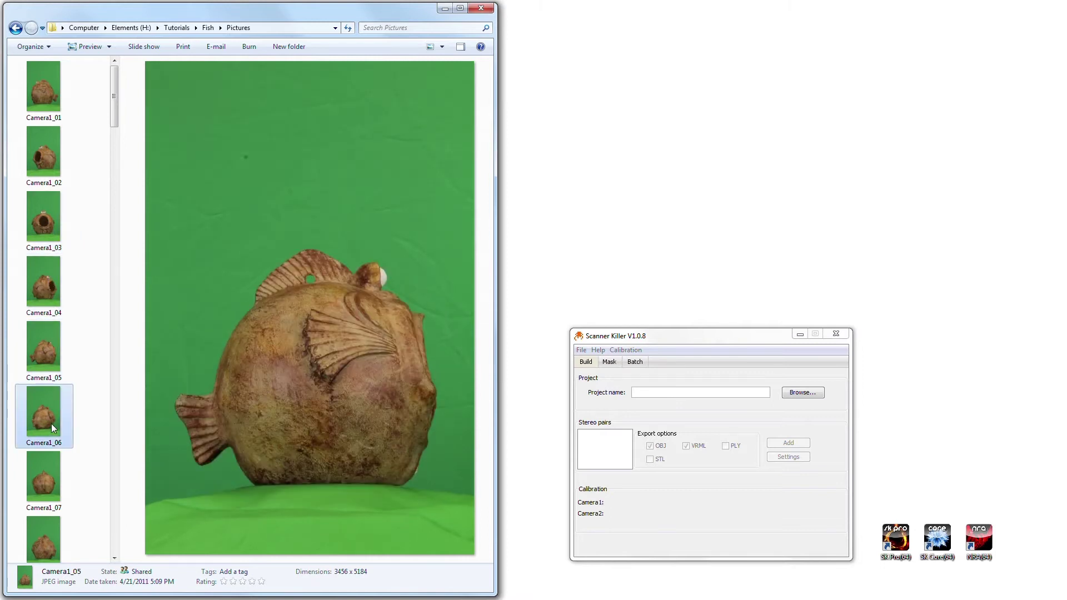
pyautogui.click(49, 475)
pyautogui.click(46, 534)
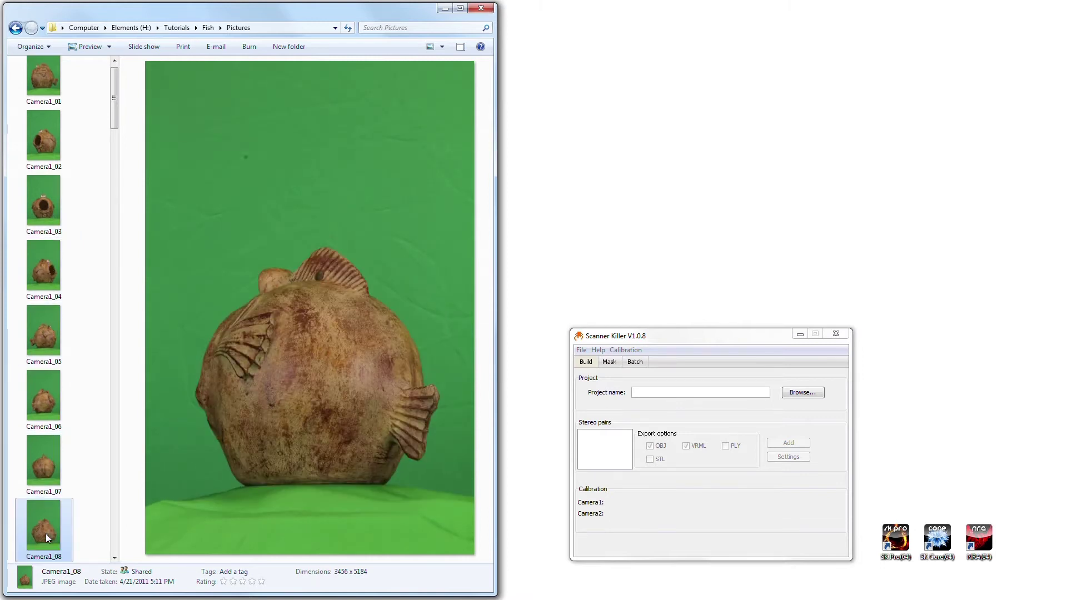
pyautogui.scroll(1, 115, 71)
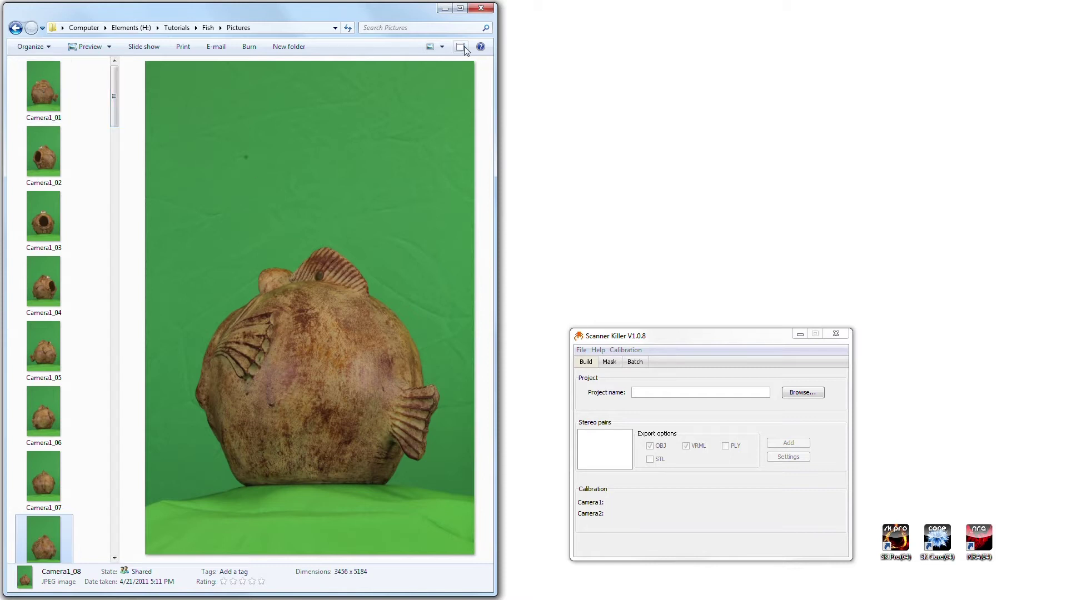
pyautogui.hotkey('alt', 'p')
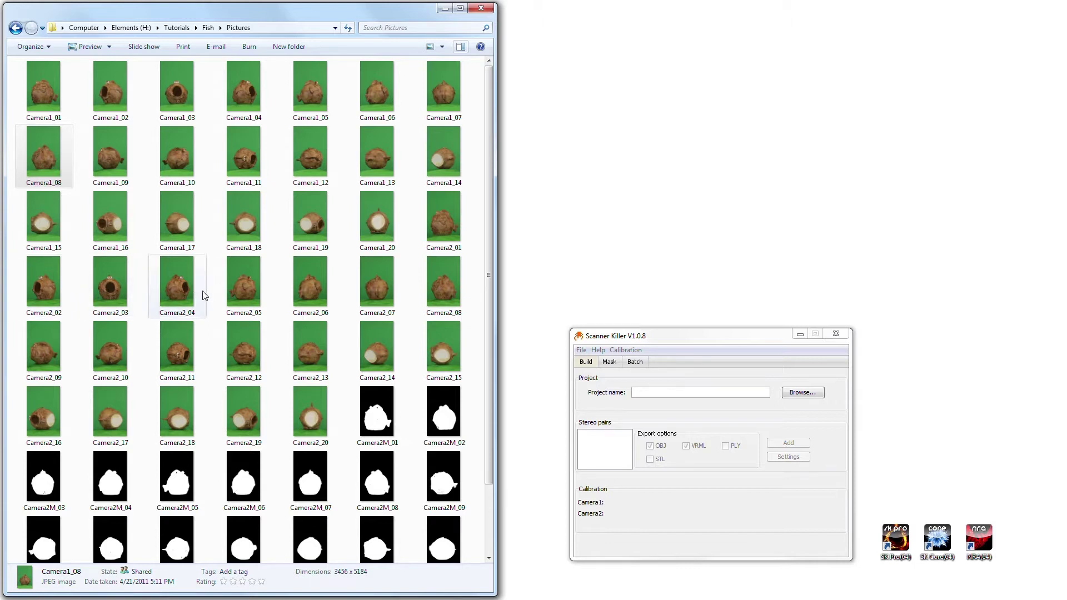
pyautogui.moveTo(204, 296)
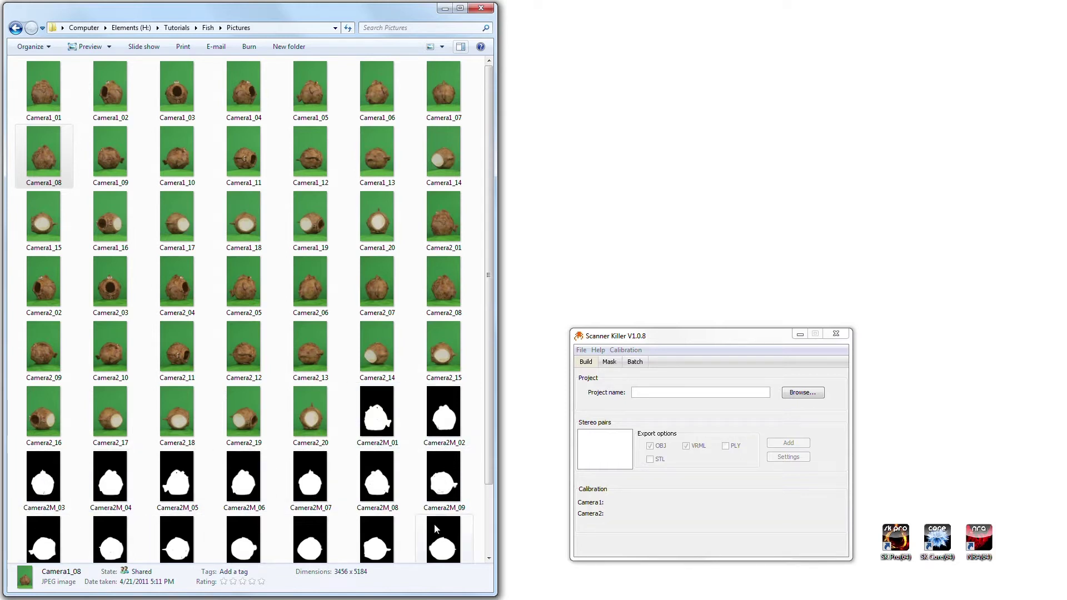
pyautogui.click(373, 425)
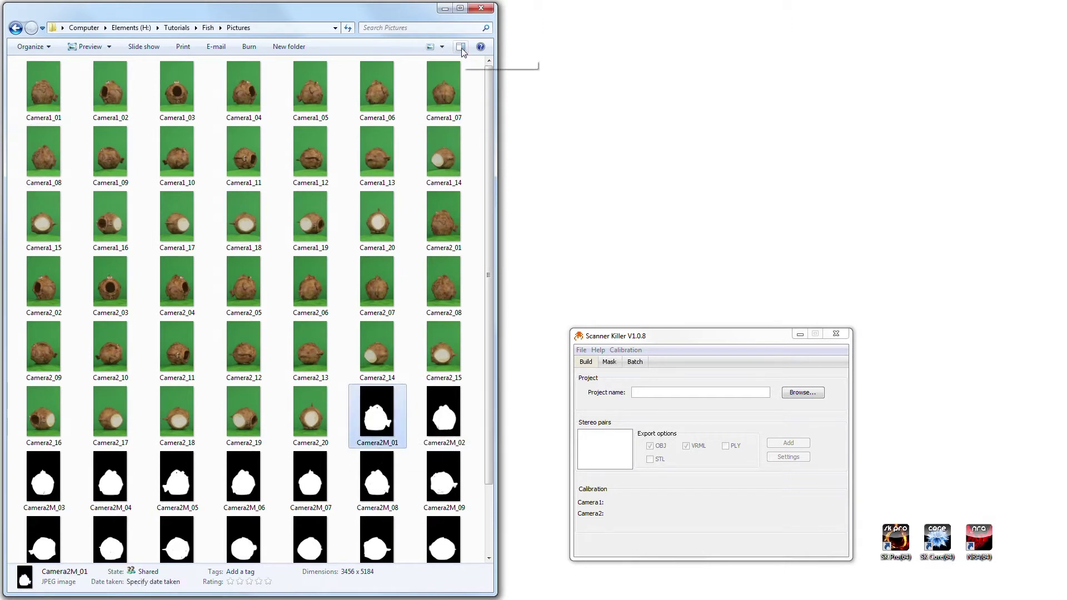
pyautogui.click(461, 47)
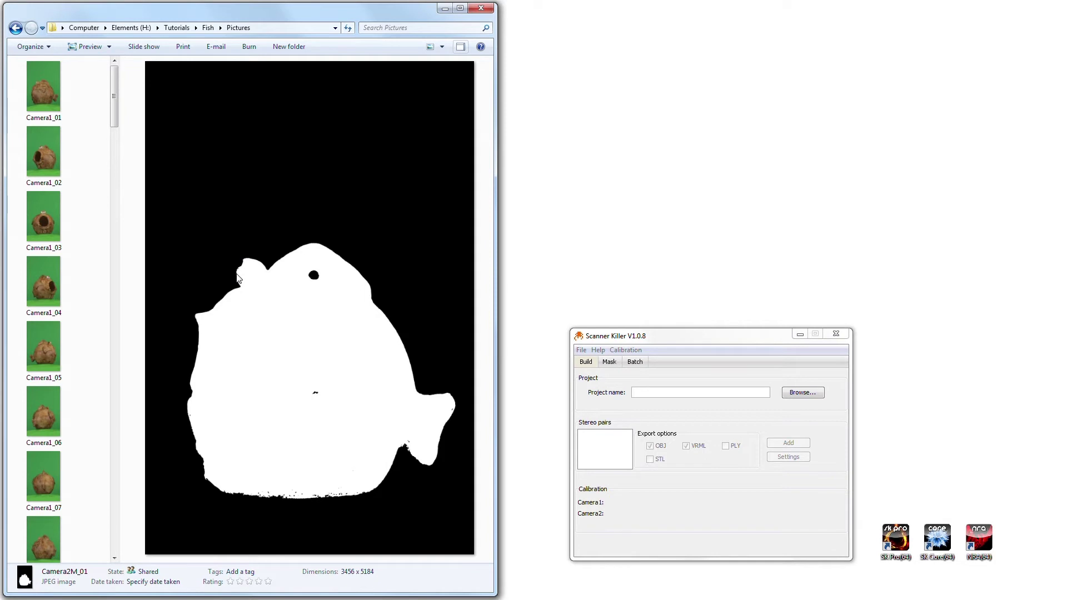
pyautogui.click(461, 47)
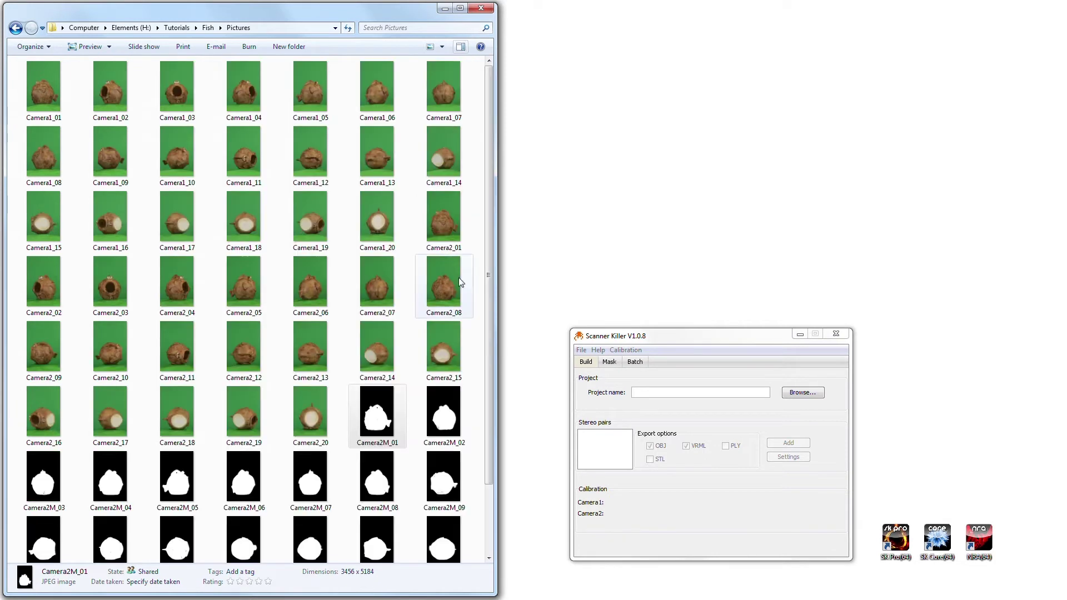
# Step: Bring Scanner Killer forward, return Explorer to Tutorials, and browse for the project folder
pyautogui.click(675, 336)
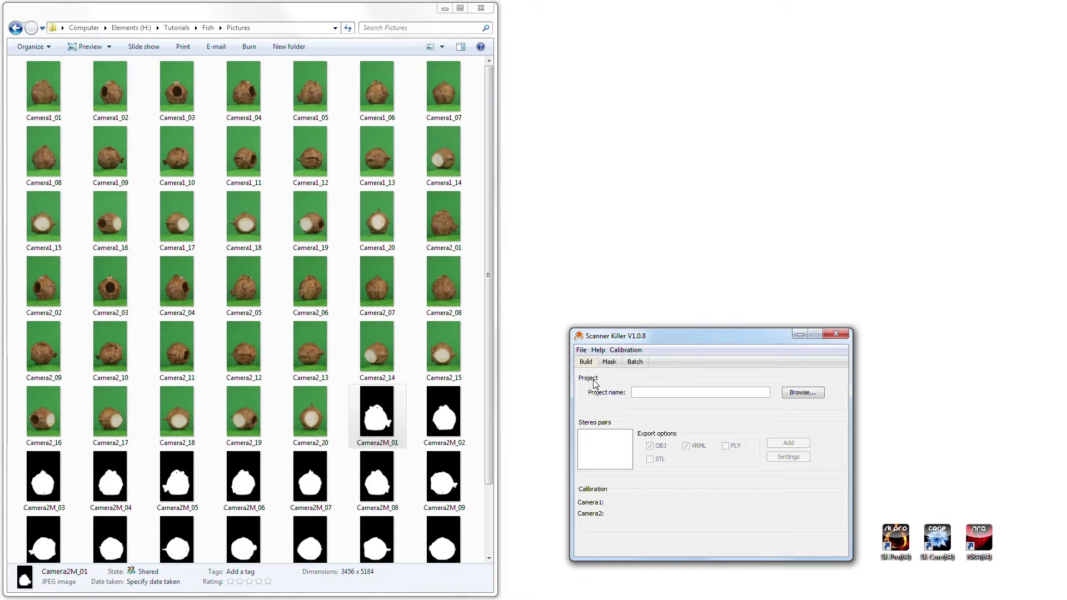
pyautogui.click(15, 27)
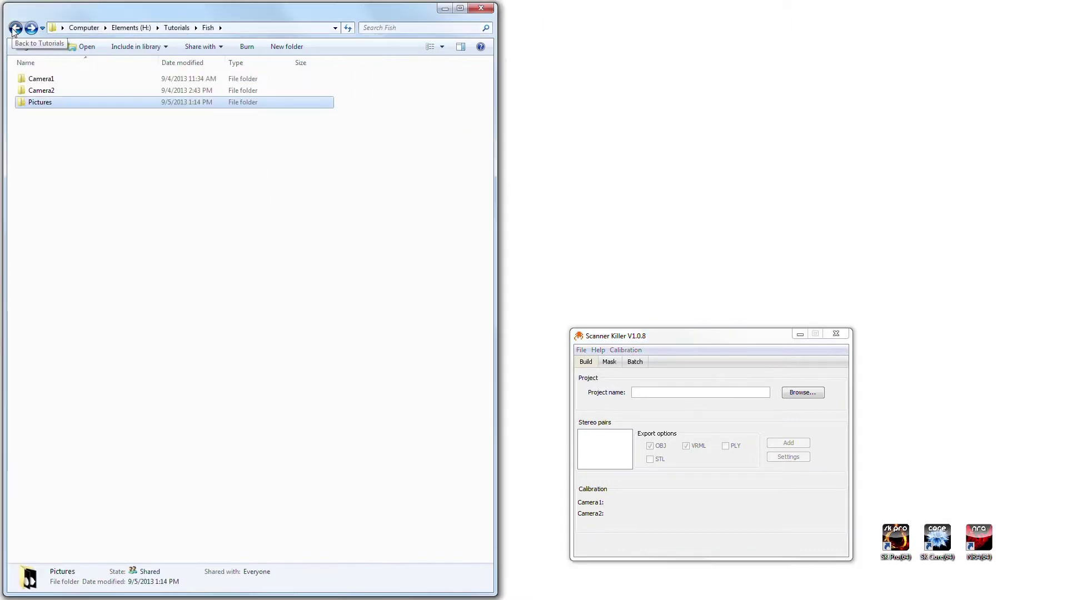
pyautogui.click(15, 27)
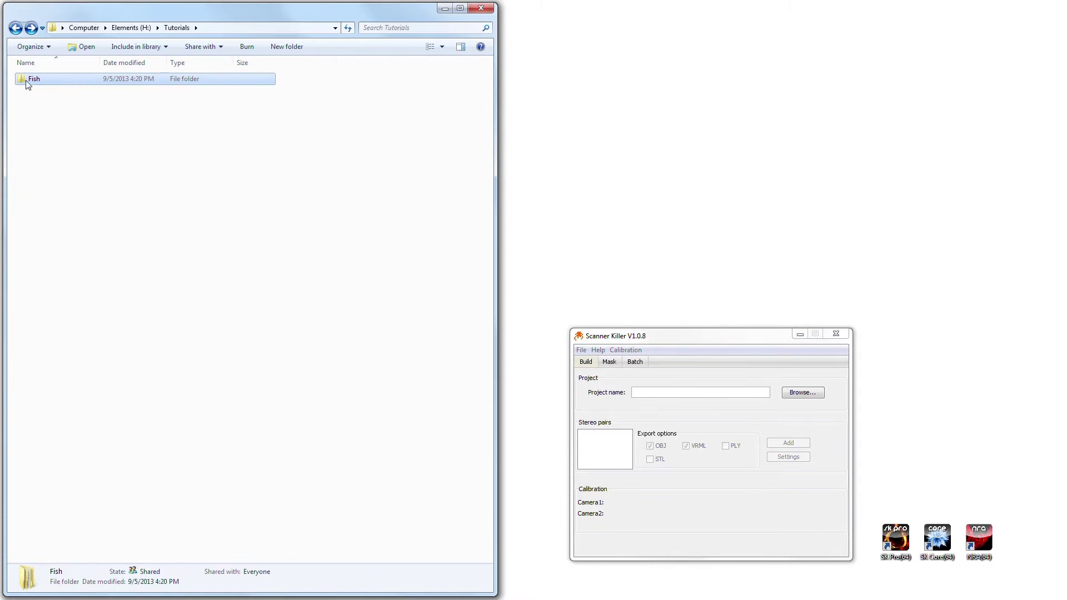
pyautogui.click(802, 393)
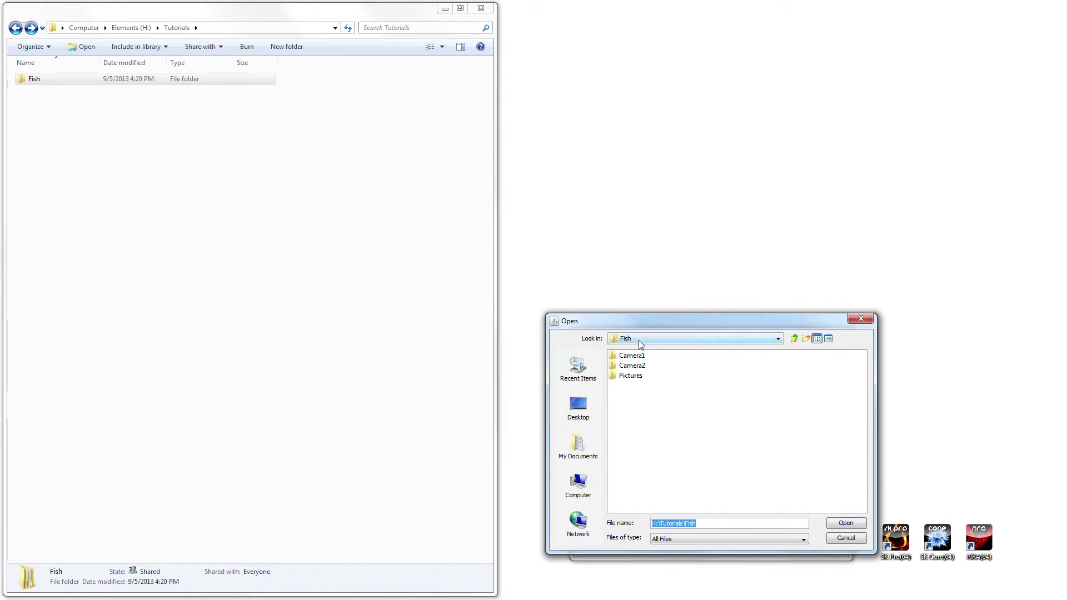
# Step: Set the project folder to H:\Tutorials\Fish and scroll the stereo pair list
pyautogui.click(846, 523)
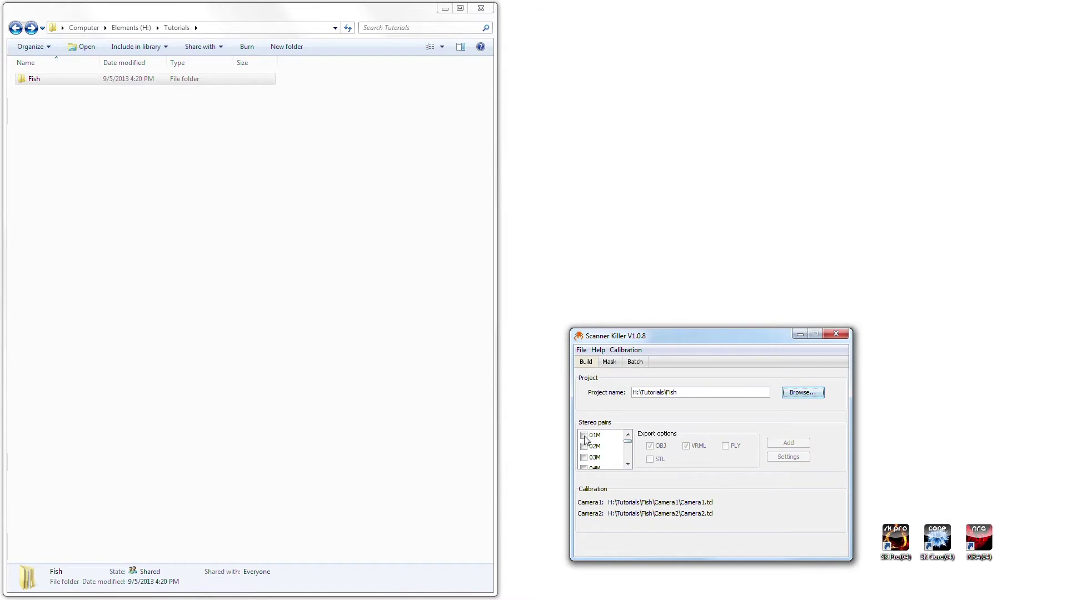
pyautogui.click(629, 464)
pyautogui.moveTo(628, 449); pyautogui.dragTo(630, 450)
# Step: Open Fish\Pictures in Explorer and scroll the stereo pair list down to 20M
pyautogui.doubleClick(25, 80)
pyautogui.doubleClick(33, 102)
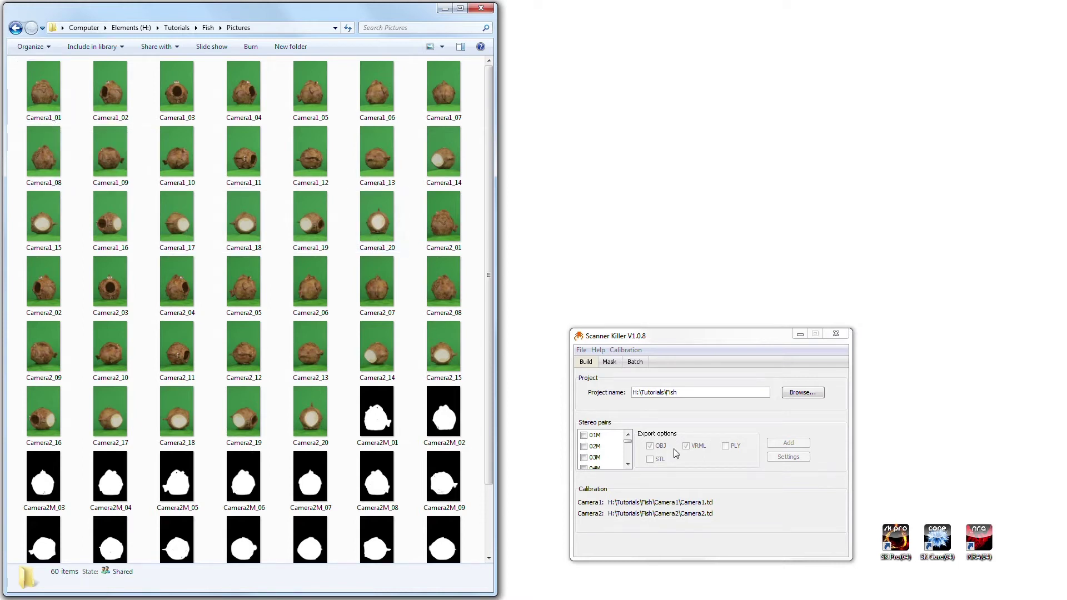
pyautogui.click(628, 465)
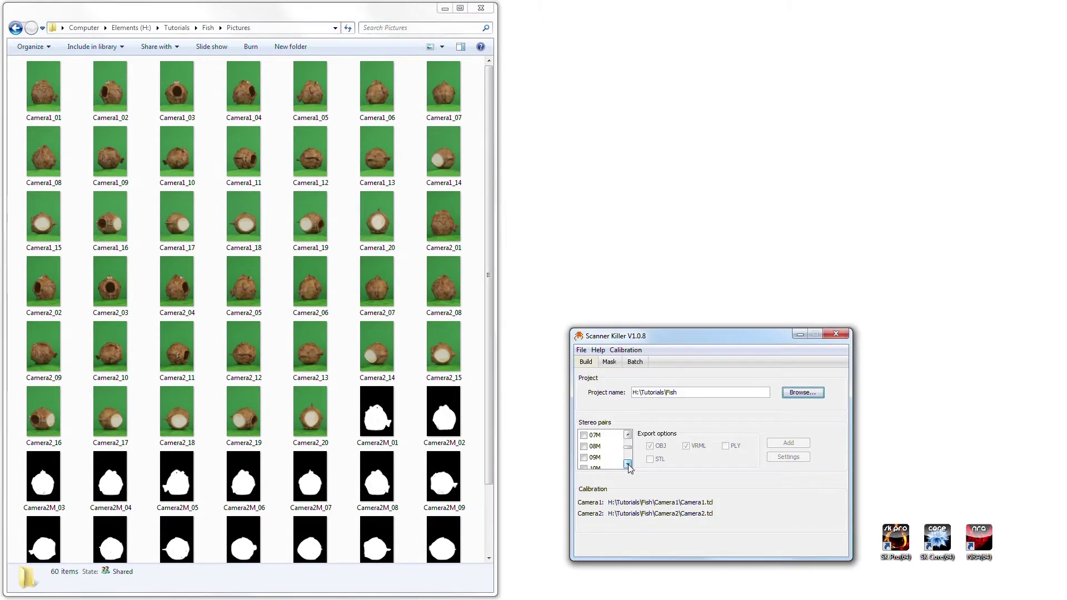
pyautogui.click(628, 465)
pyautogui.click(628, 465)
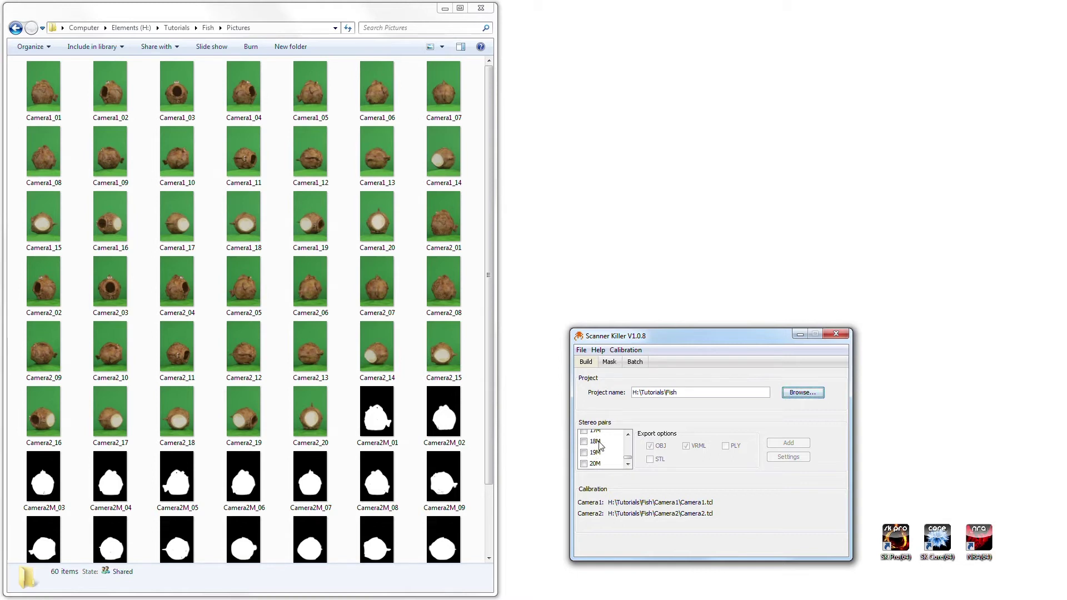
pyautogui.moveTo(630, 462); pyautogui.dragTo(619, 445)
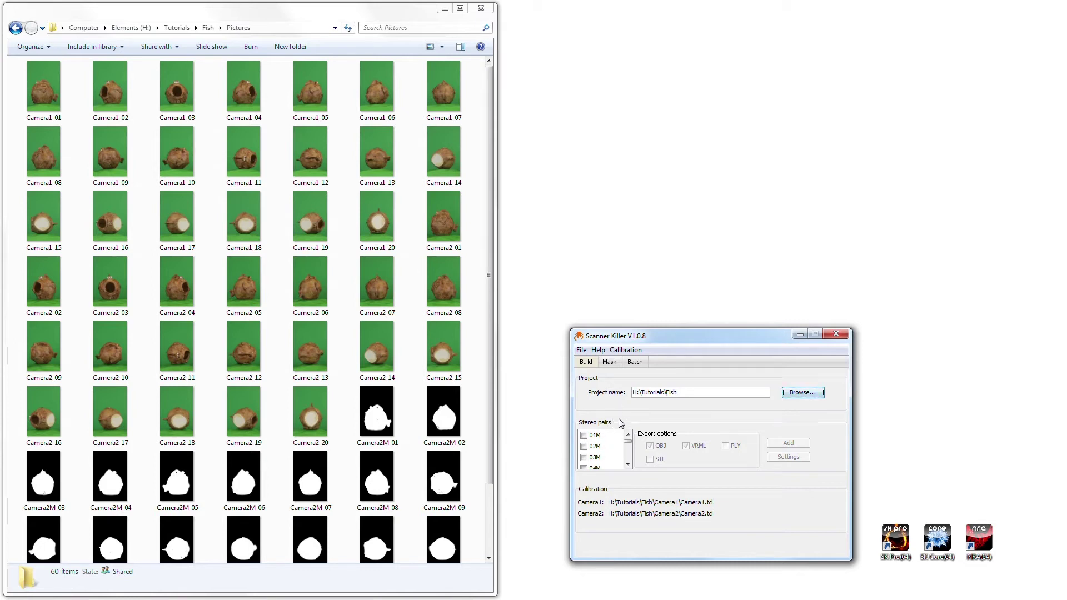
# Step: Select only stereo pair 01M for building and export as OBJ and PLY instead of VRML
pyautogui.click(584, 437)
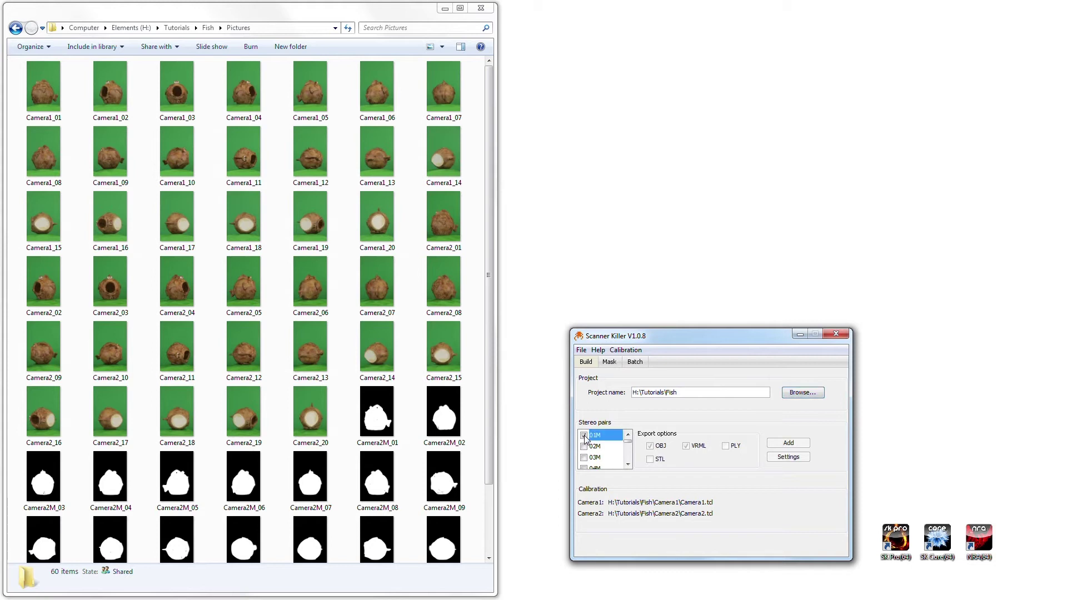
pyautogui.click(585, 447)
pyautogui.click(584, 458)
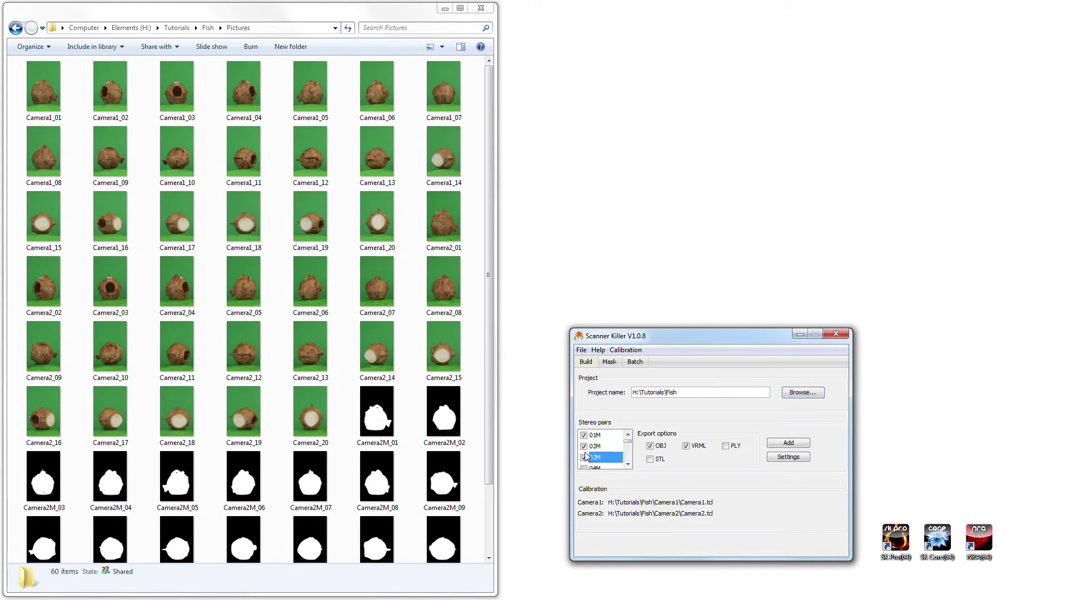
pyautogui.click(584, 447)
pyautogui.click(584, 458)
pyautogui.click(599, 438)
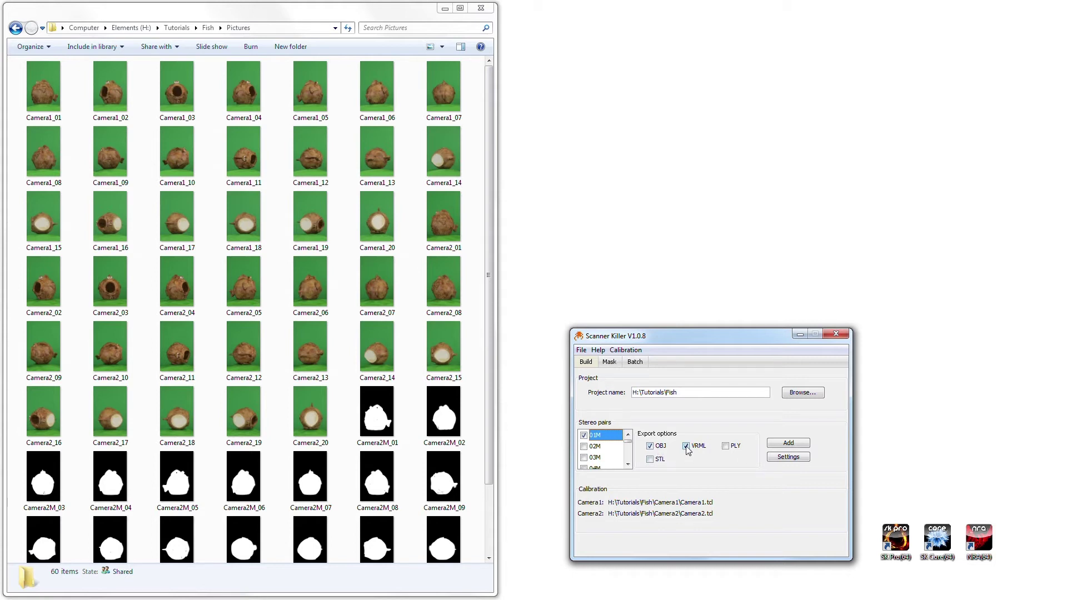
pyautogui.click(727, 448)
pyautogui.click(687, 446)
# Step: In Settings, lower maximum match iterations from 12 to 6 and toggle parallel processing
pyautogui.click(783, 458)
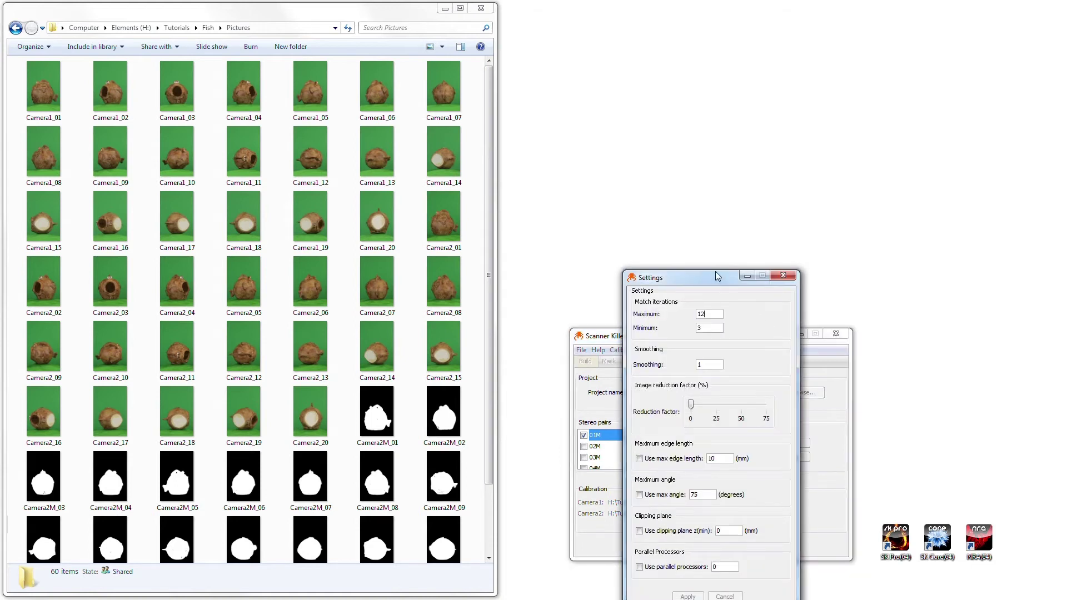
pyautogui.moveTo(709, 276); pyautogui.dragTo(765, 231)
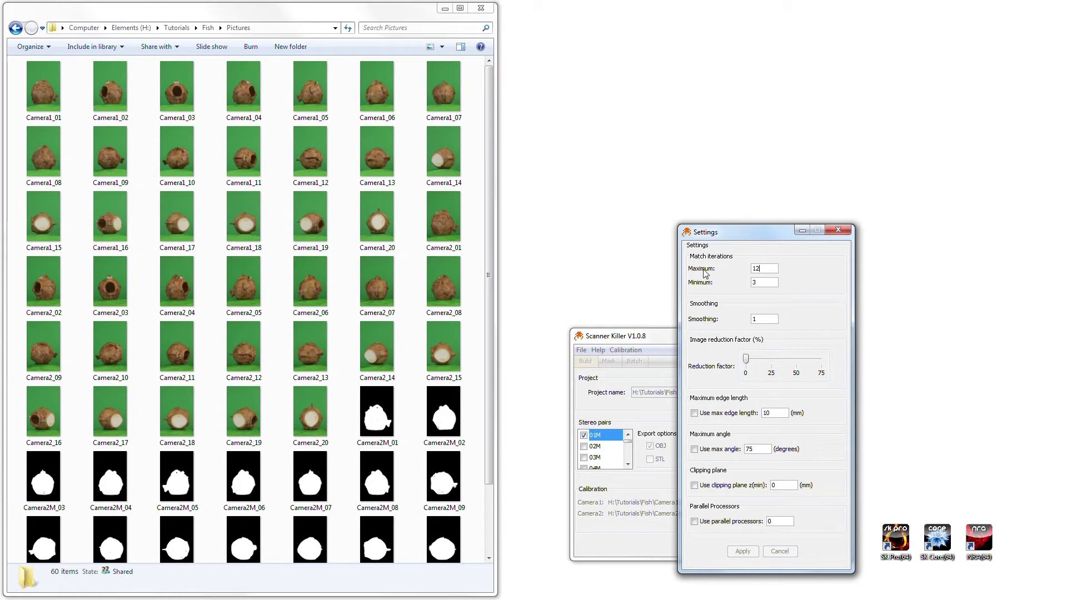
pyautogui.click(766, 268)
pyautogui.moveTo(764, 269); pyautogui.dragTo(749, 268)
pyautogui.write('6')
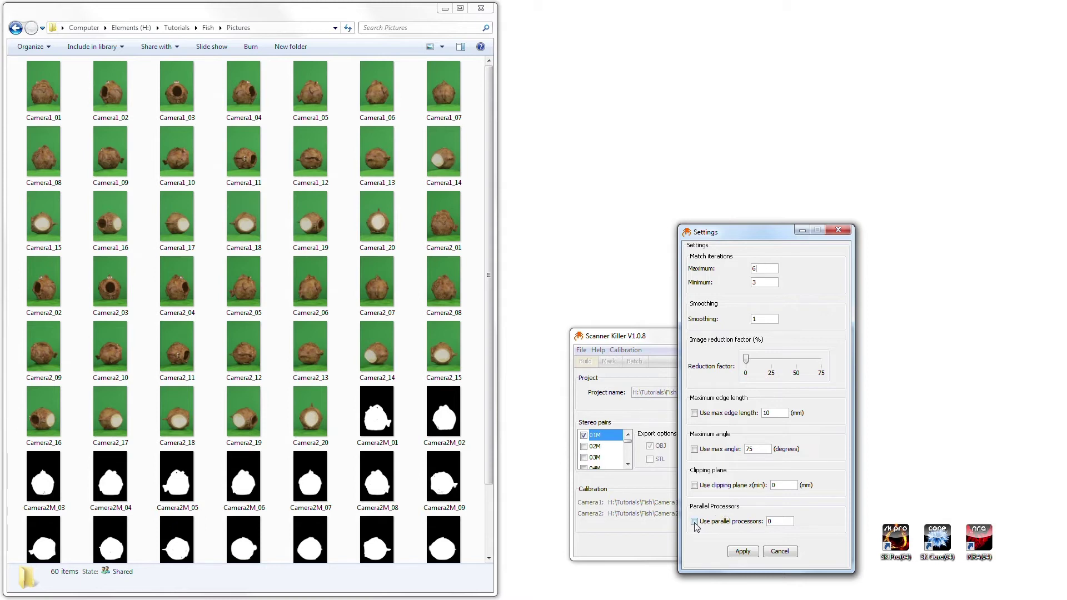
pyautogui.click(695, 522)
# Step: Apply the new settings and check the still-empty Batch job list
pyautogui.click(747, 552)
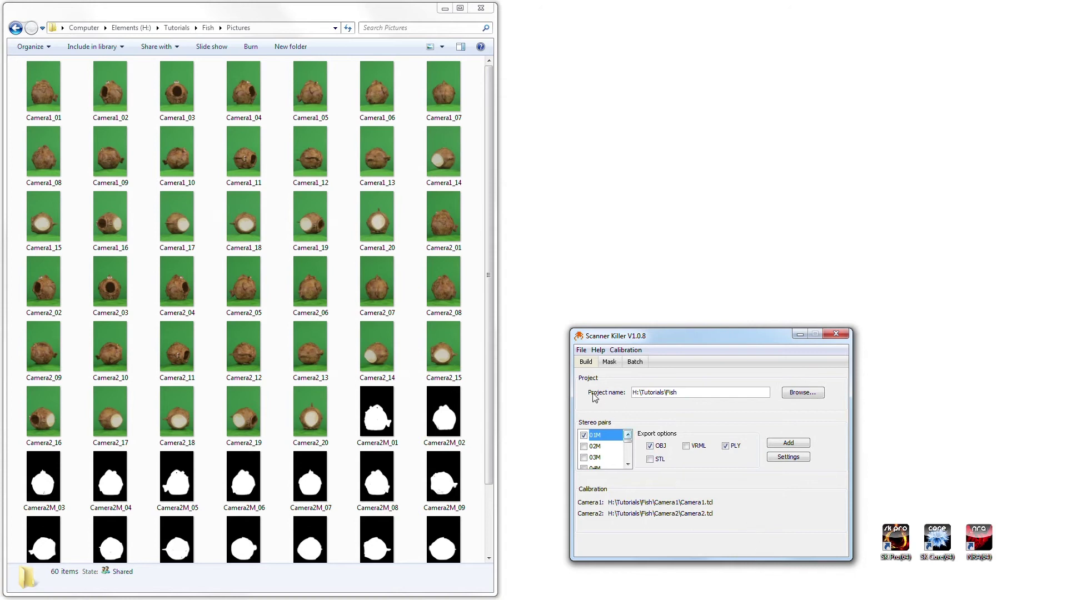
pyautogui.click(636, 363)
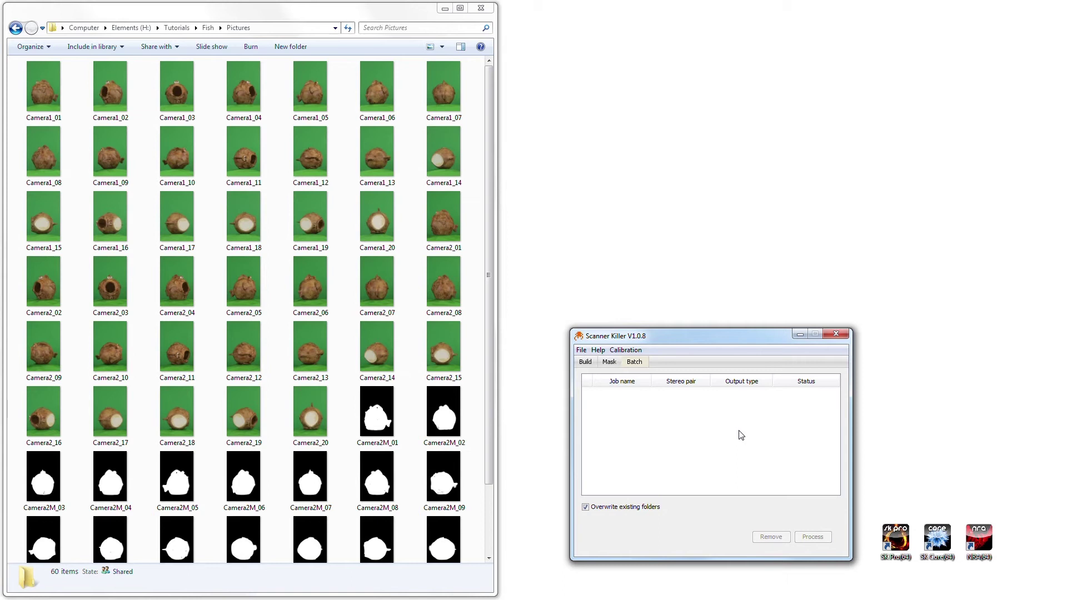
# Step: Add the Fish build for stereo pair 01M with OBJ and PLY output as a batch job
pyautogui.click(586, 361)
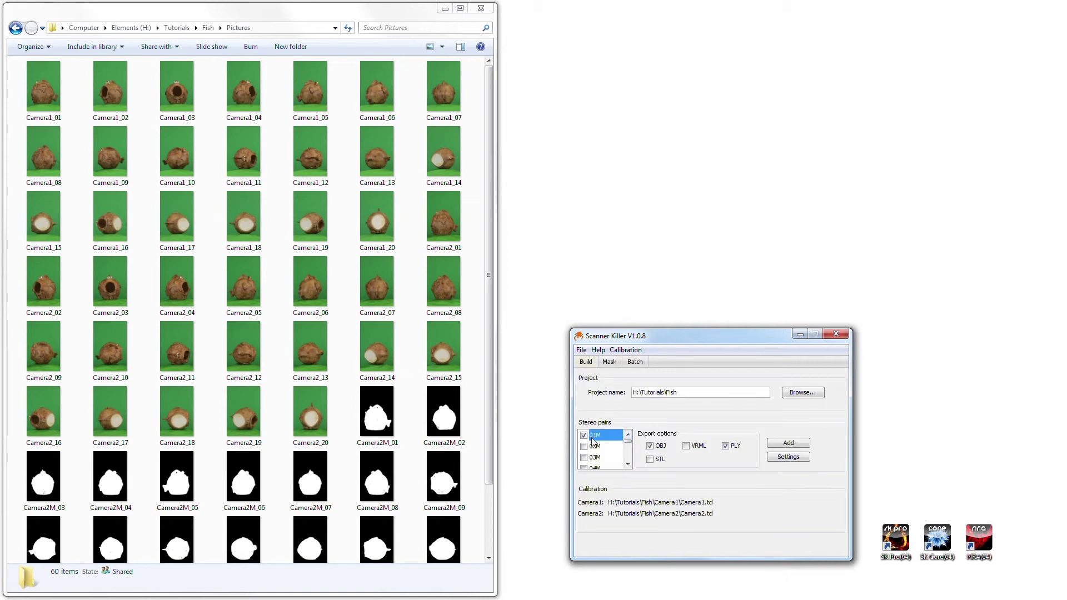
pyautogui.click(788, 445)
pyautogui.click(638, 364)
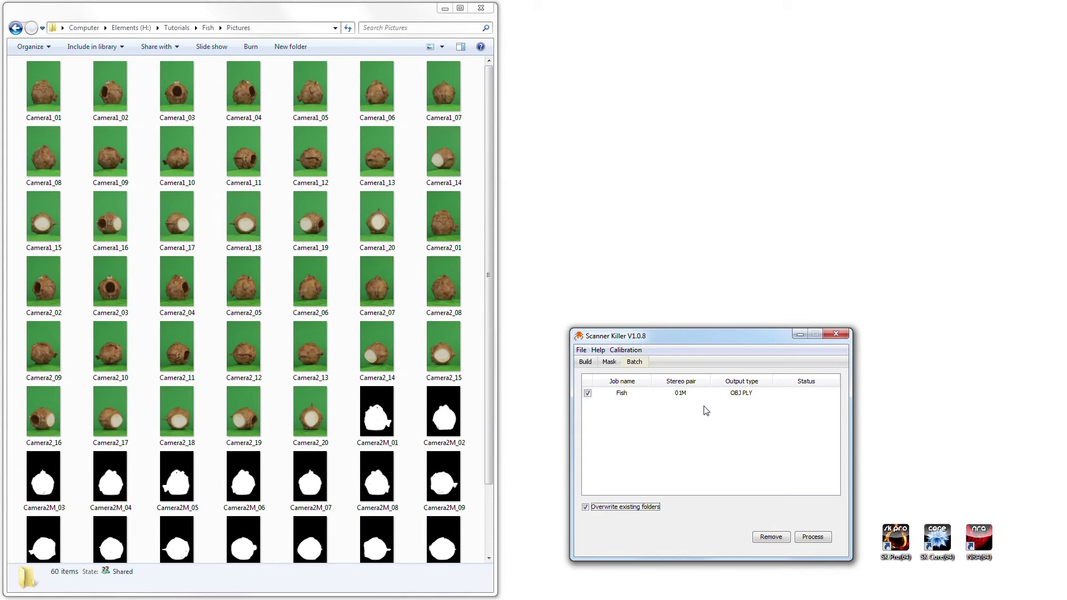
# Step: Process the queued Fish job until it shows Completed and 'Build is done!'
pyautogui.click(813, 538)
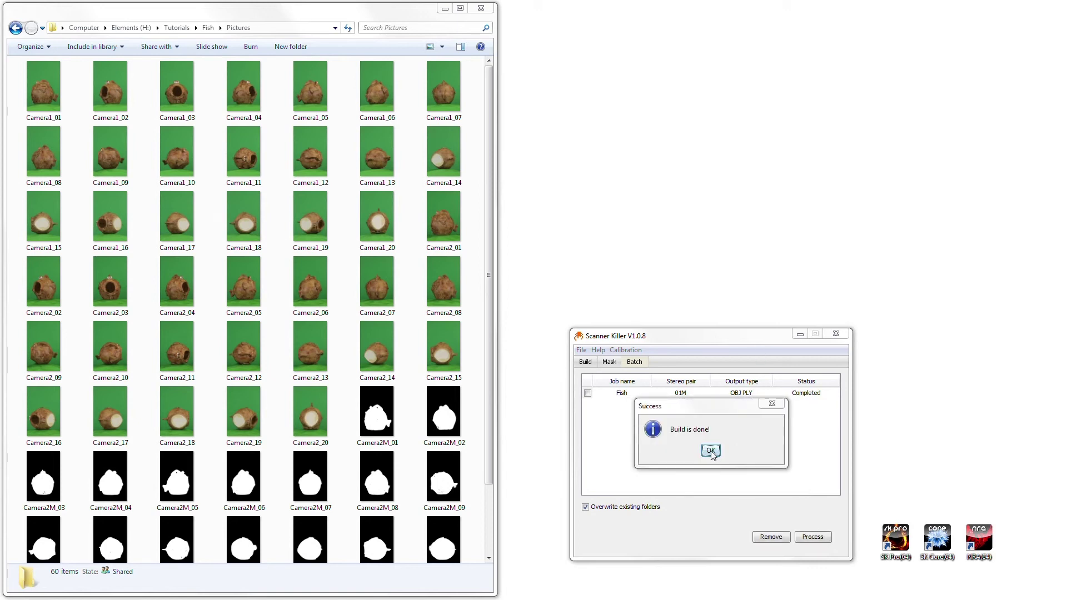
# Step: Dismiss the success message and browse to Fish > Stereo Pair 01M > OBJ in Explorer
pyautogui.click(711, 451)
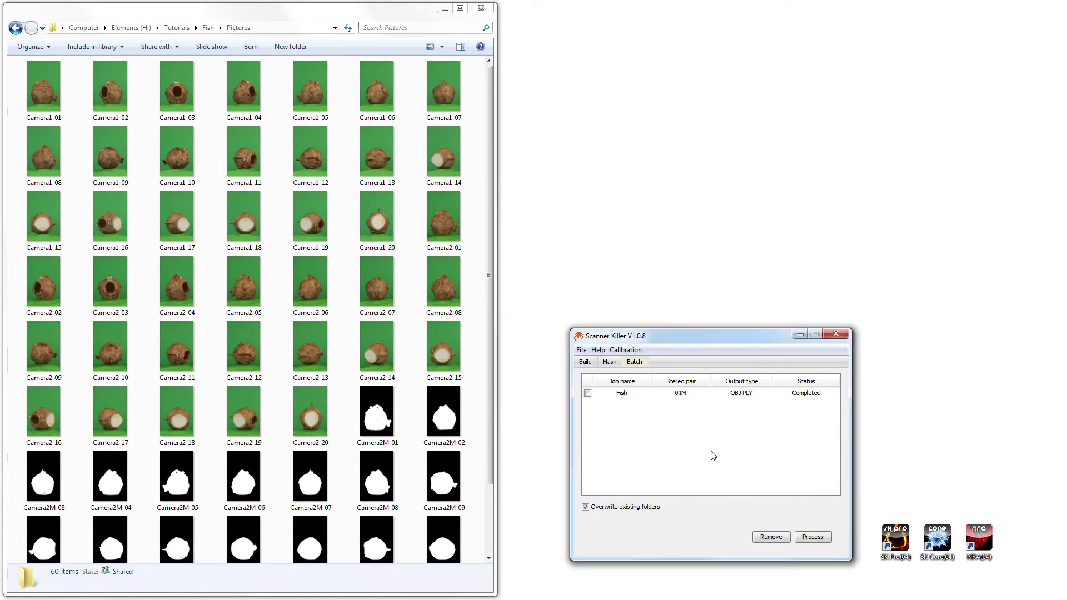
pyautogui.click(16, 28)
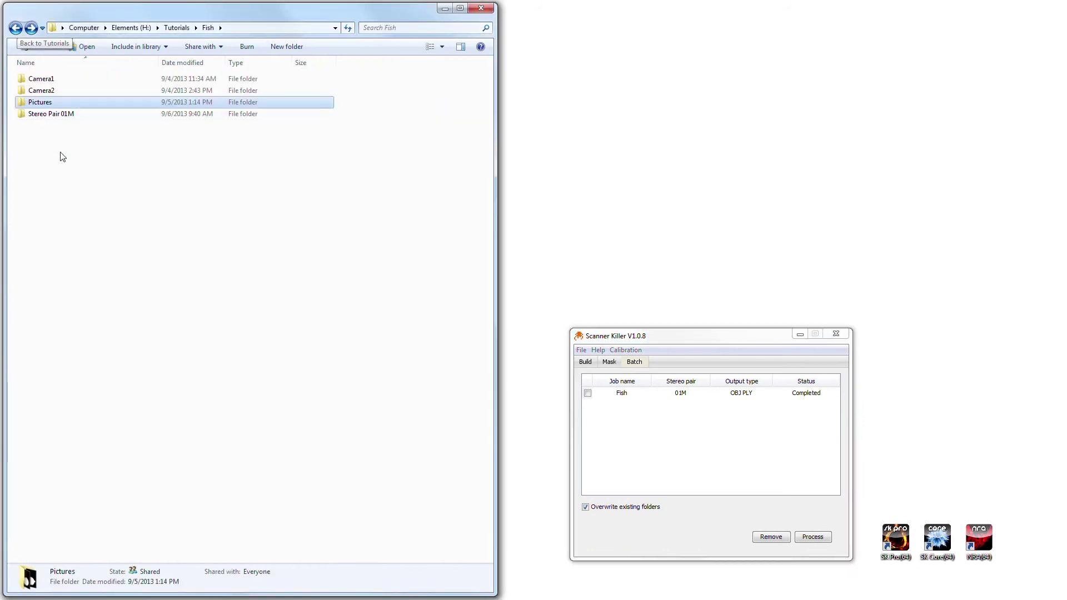
pyautogui.doubleClick(23, 118)
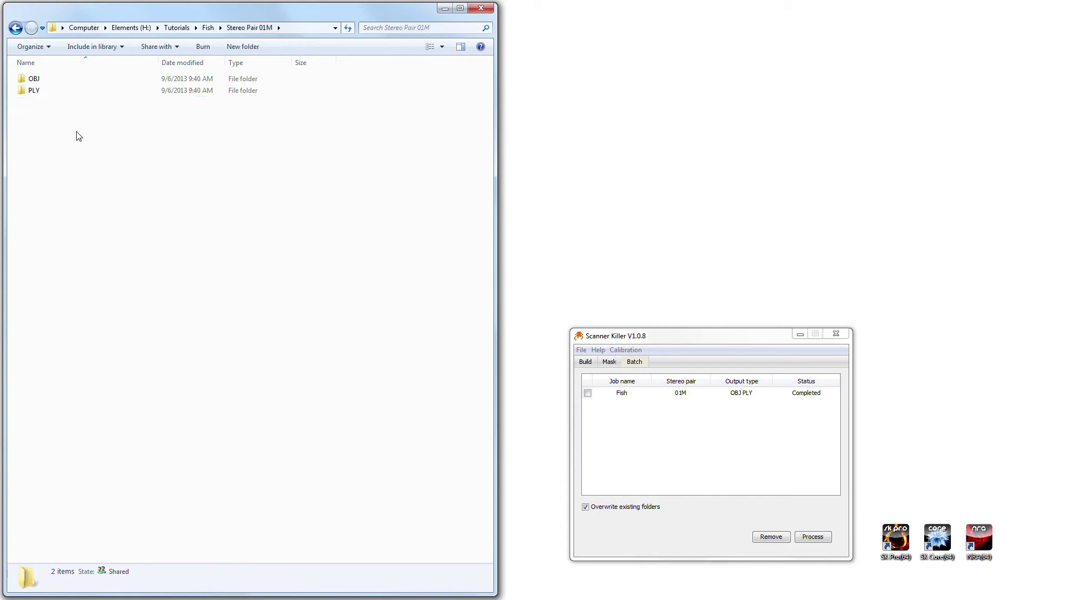
pyautogui.click(22, 82)
pyautogui.doubleClick(21, 82)
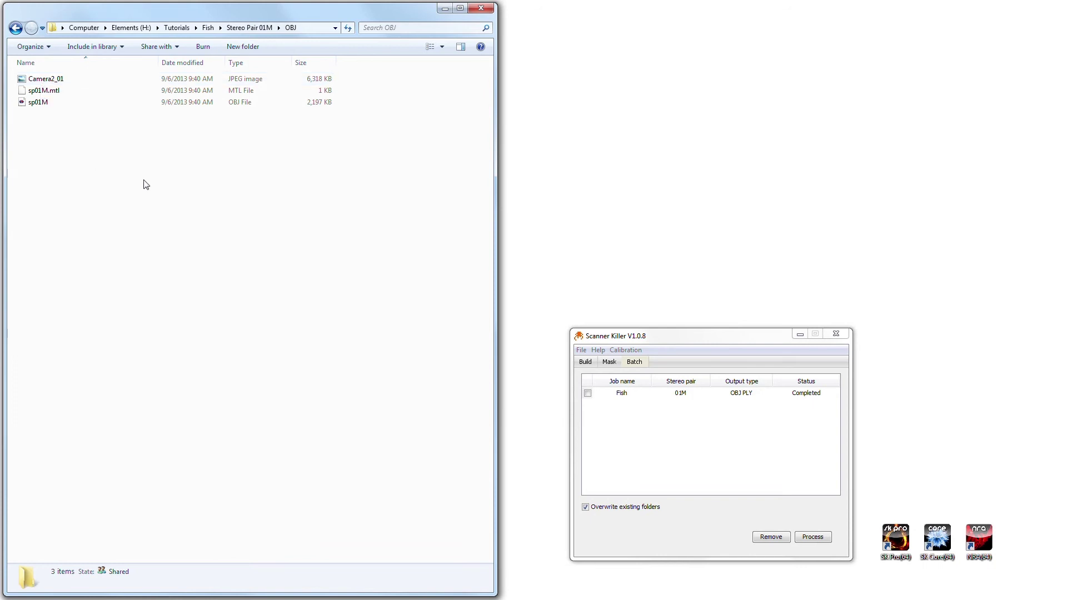
# Step: Open sp01M in IMView and enlarge its window across the right half of the screen
pyautogui.doubleClick(39, 104)
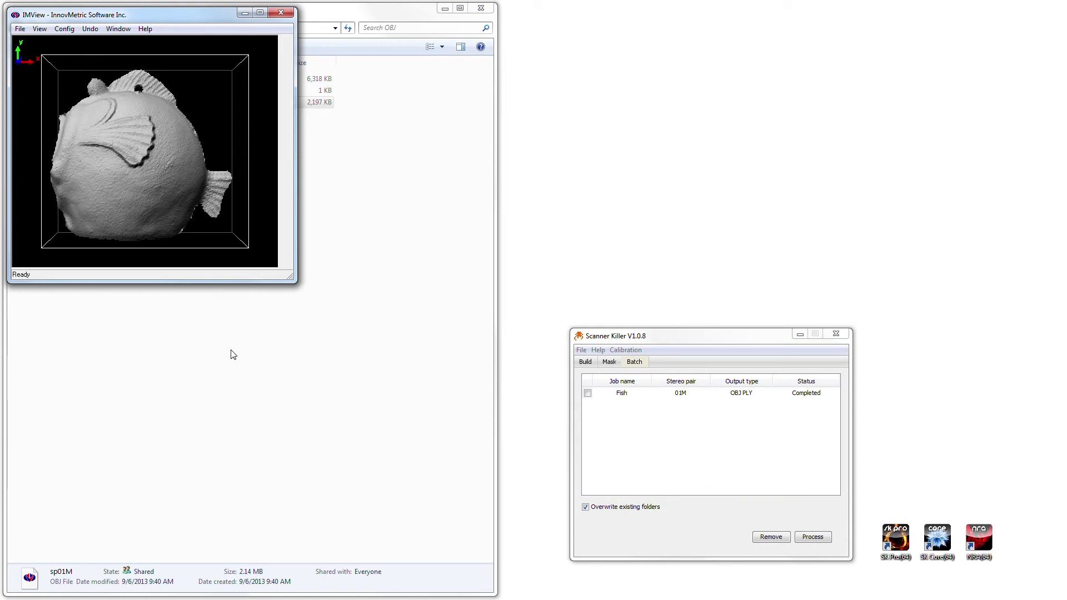
pyautogui.moveTo(134, 17); pyautogui.dragTo(631, 19)
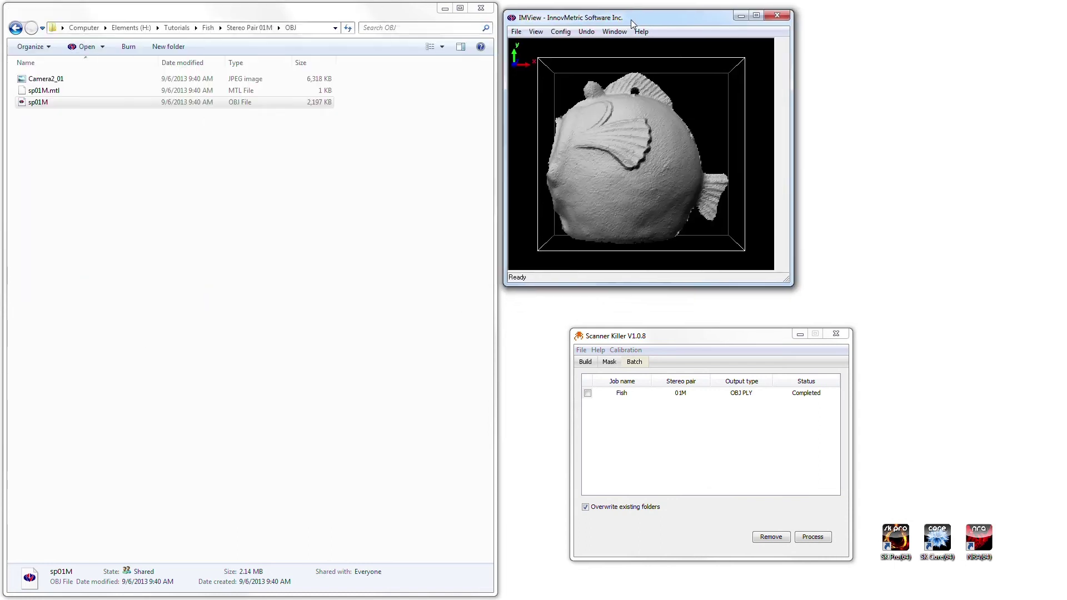
pyautogui.moveTo(781, 285); pyautogui.dragTo(1045, 589)
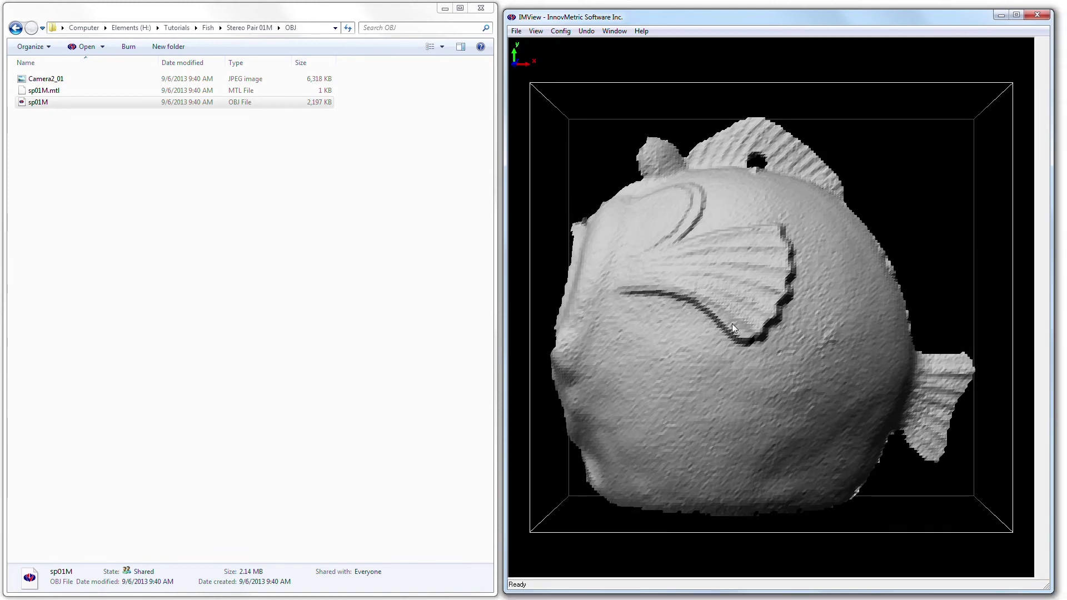
# Step: Rotate and zoom the shaded fish mesh to view it from several angles
pyautogui.moveTo(735, 305)
pyautogui.mouseDown()
pyautogui.moveTo(722, 319)
pyautogui.moveTo(708, 310)
pyautogui.moveTo(815, 285)
pyautogui.moveTo(755, 369)
pyautogui.moveTo(741, 346)
pyautogui.moveTo(795, 341)
pyautogui.moveTo(731, 349)
pyautogui.moveTo(727, 369)
pyautogui.moveTo(689, 328)
pyautogui.moveTo(788, 296)
pyautogui.mouseUp()
pyautogui.moveTo(788, 296); pyautogui.dragTo(812, 189, button='right')
pyautogui.moveTo(781, 355); pyautogui.dragTo(773, 300, button='right')
pyautogui.moveTo(774, 297)
pyautogui.mouseDown()
pyautogui.moveTo(781, 277)
pyautogui.moveTo(794, 276)
pyautogui.mouseUp()
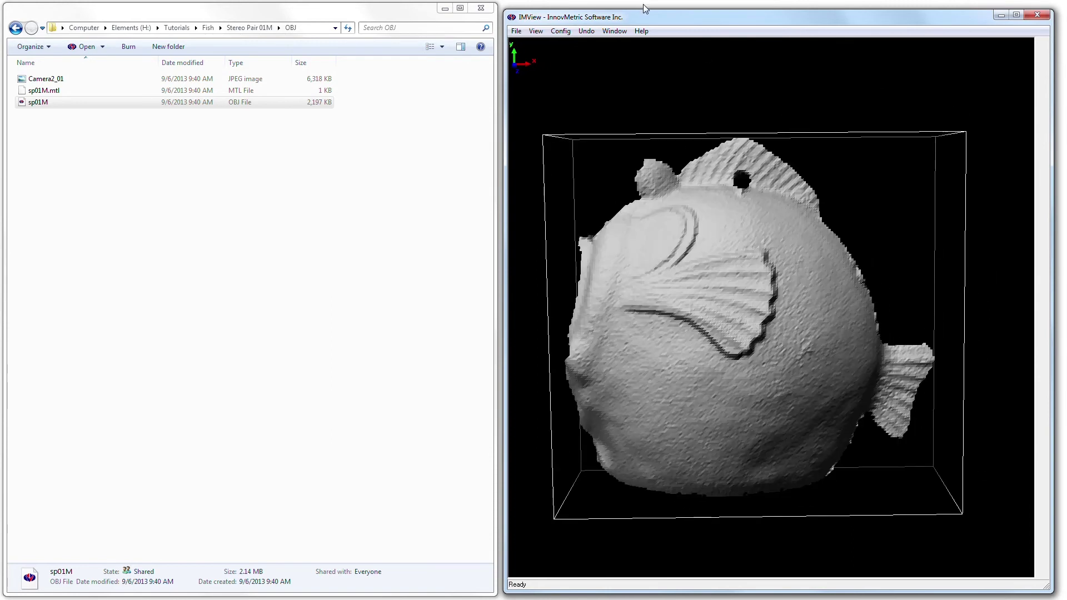
pyautogui.moveTo(689, 257)
pyautogui.mouseDown()
pyautogui.moveTo(705, 296)
pyautogui.moveTo(705, 276)
pyautogui.mouseUp()
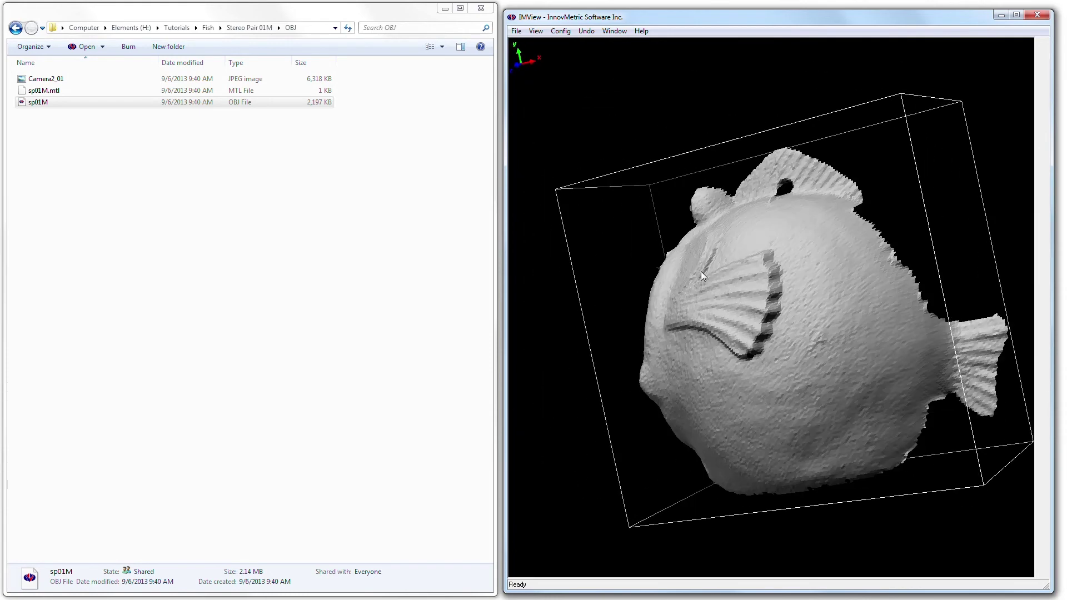
# Step: Show the fish with its photo texture and turn off View > Enable Lights
pyautogui.click(536, 32)
pyautogui.moveTo(561, 41)
pyautogui.click(676, 121)
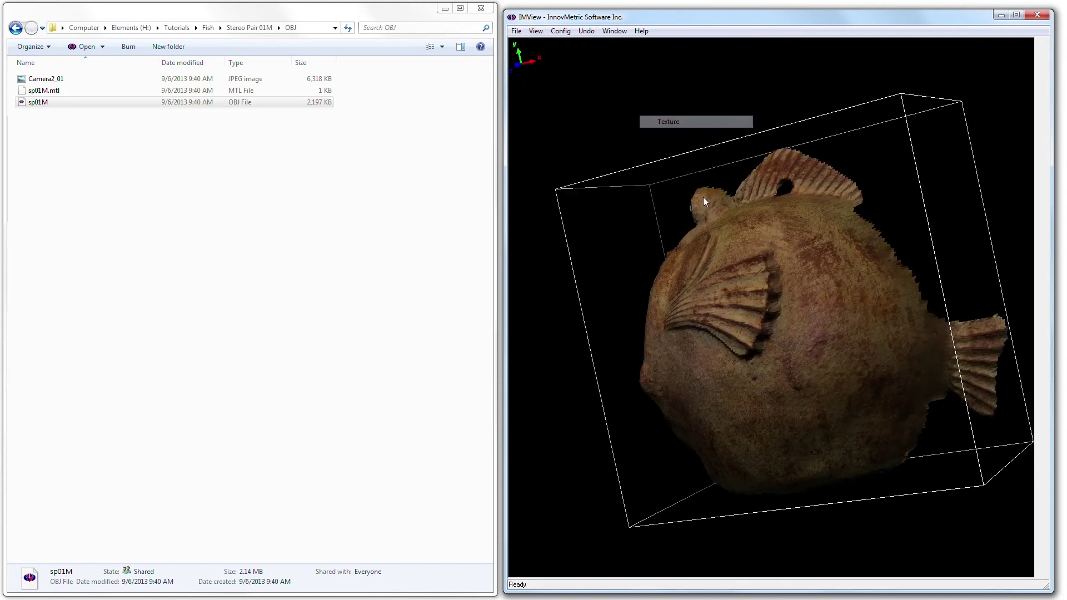
pyautogui.moveTo(704, 201)
pyautogui.mouseDown()
pyautogui.moveTo(734, 234)
pyautogui.moveTo(724, 222)
pyautogui.mouseUp()
pyautogui.click(536, 31)
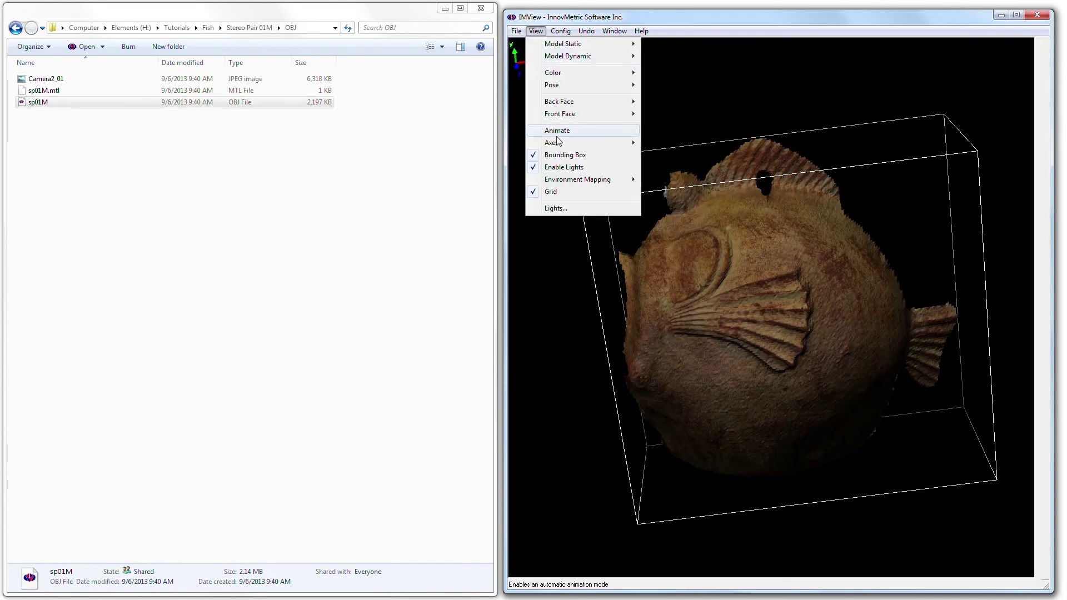
pyautogui.click(565, 167)
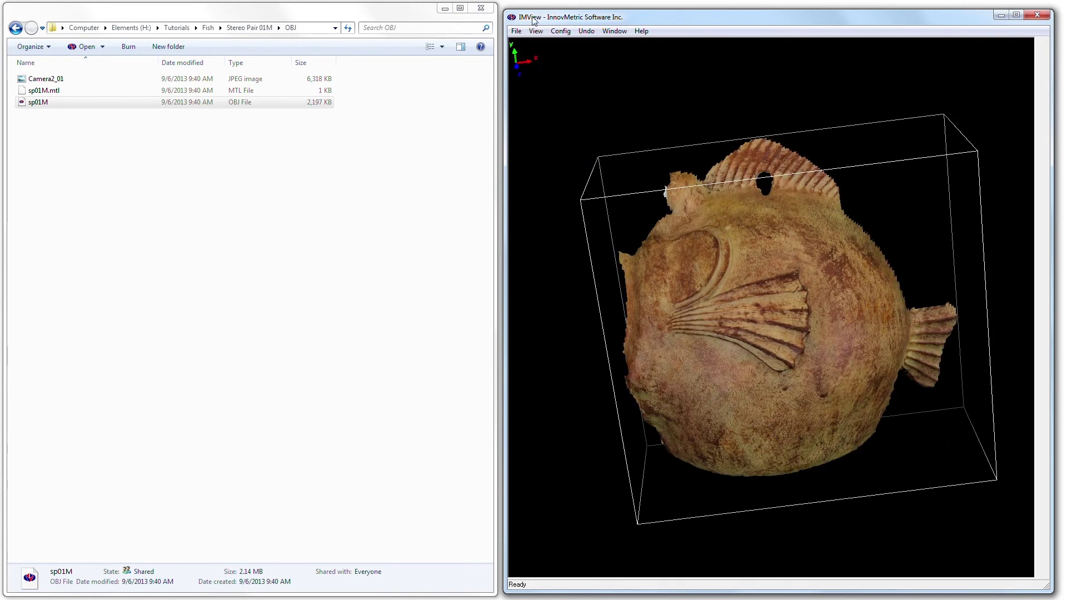
# Step: Zoom in on the pectoral fin and inspect it from several angles
pyautogui.moveTo(798, 412); pyautogui.dragTo(810, 197, button='right')
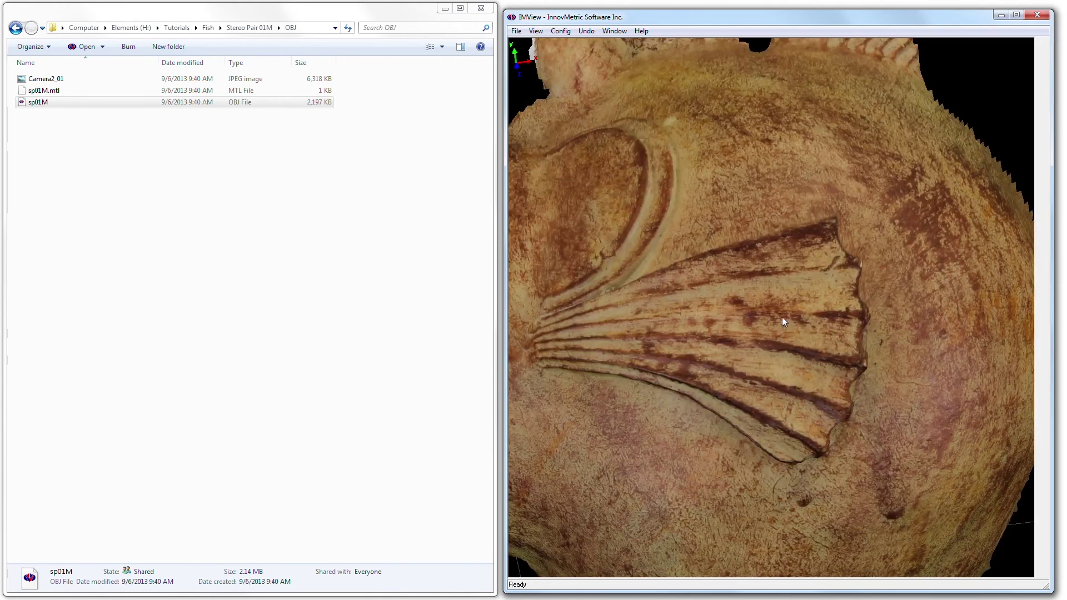
pyautogui.moveTo(784, 322)
pyautogui.mouseDown(button='right')
pyautogui.moveTo(774, 326)
pyautogui.moveTo(777, 369)
pyautogui.moveTo(778, 321)
pyautogui.mouseUp(button='right')
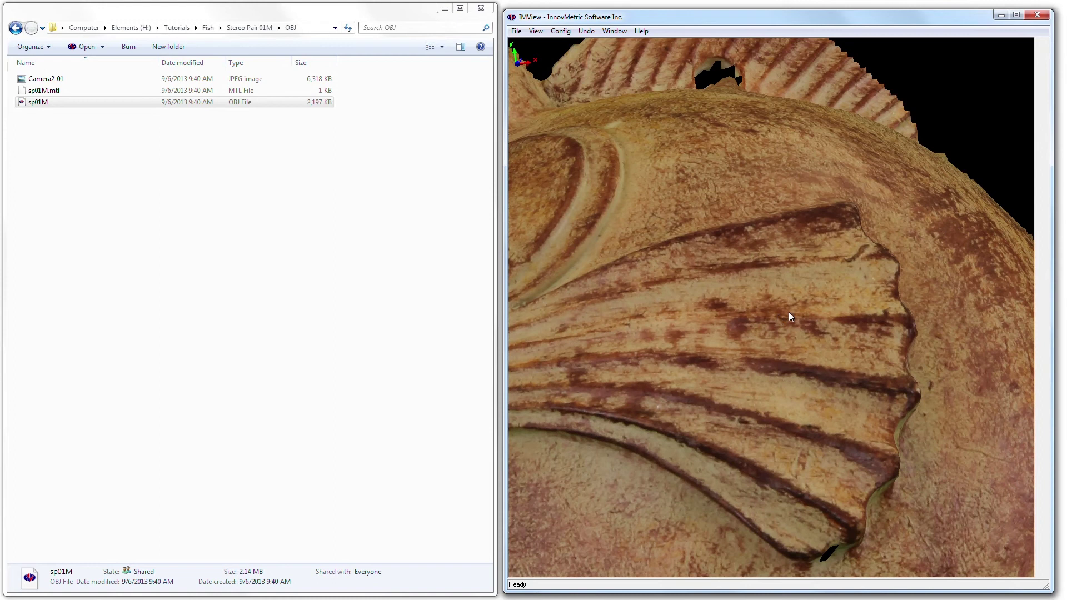
pyautogui.moveTo(810, 322)
pyautogui.mouseDown()
pyautogui.moveTo(800, 338)
pyautogui.moveTo(840, 328)
pyautogui.moveTo(852, 337)
pyautogui.mouseUp()
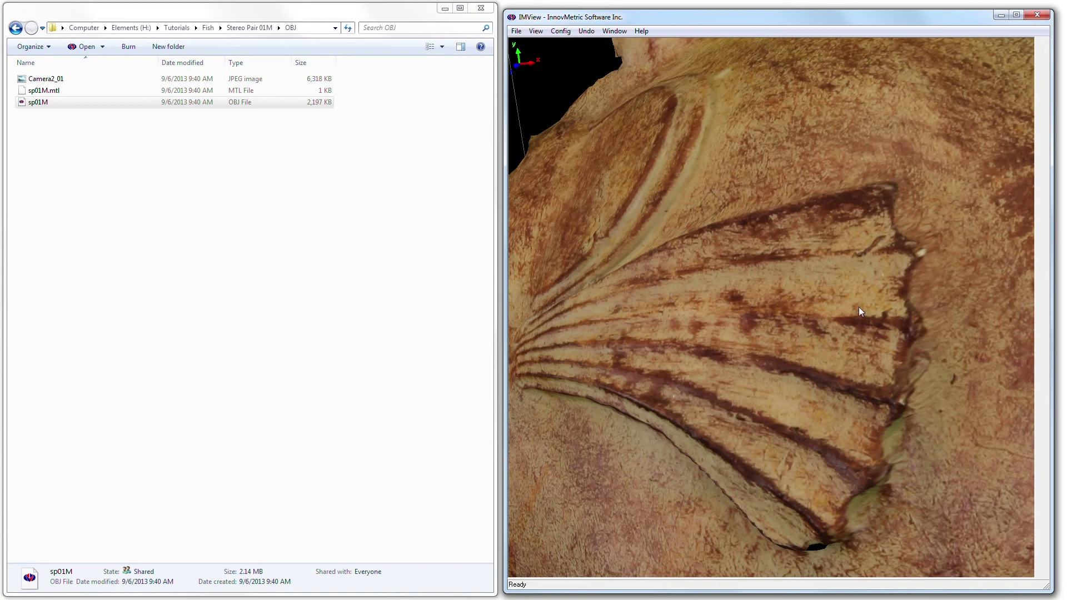
pyautogui.moveTo(859, 309); pyautogui.dragTo(823, 288)
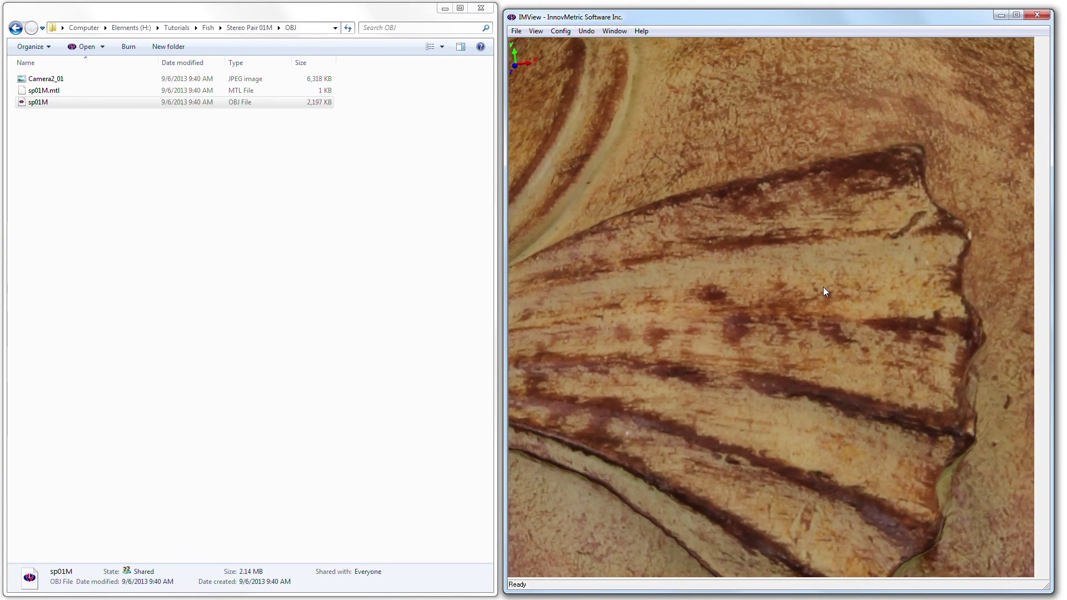
pyautogui.moveTo(823, 287); pyautogui.dragTo(770, 338, button='right')
pyautogui.moveTo(762, 362); pyautogui.dragTo(754, 351)
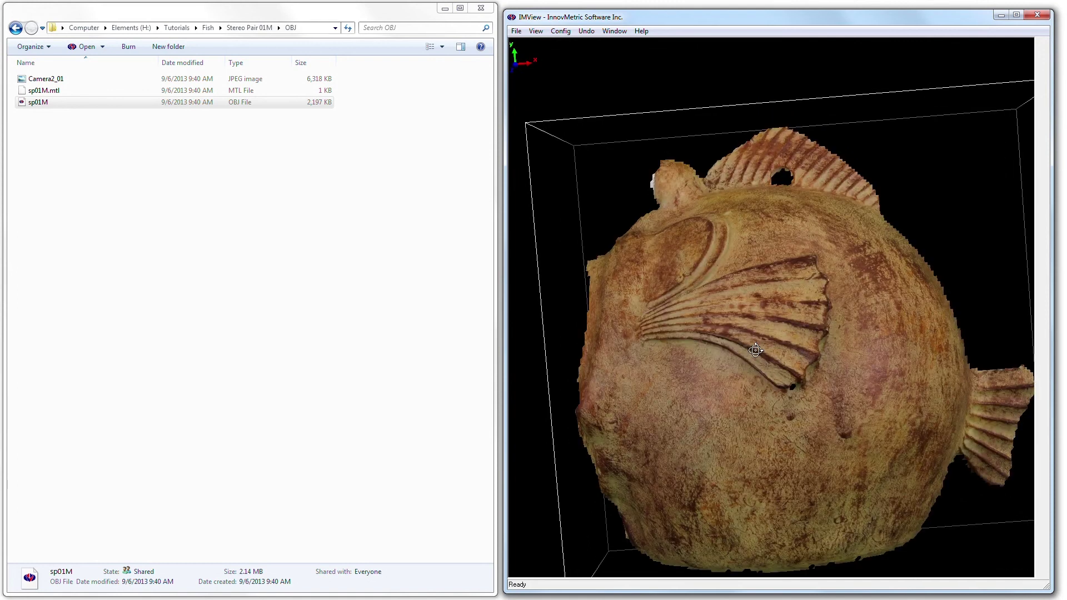
pyautogui.moveTo(755, 351); pyautogui.dragTo(593, 99, button='right')
# Step: Set View > Model Dynamic to Flat and orbit the whole fish
pyautogui.click(535, 31)
pyautogui.moveTo(567, 45)
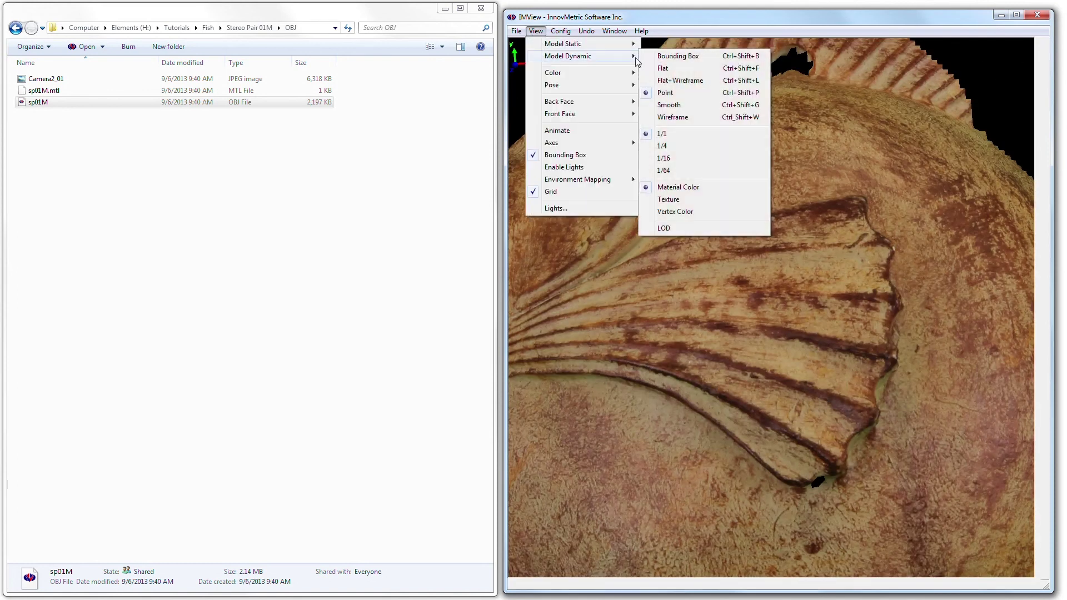
pyautogui.click(665, 68)
pyautogui.moveTo(773, 218); pyautogui.dragTo(777, 337, button='right')
pyautogui.moveTo(802, 379); pyautogui.dragTo(802, 352)
pyautogui.moveTo(803, 352); pyautogui.dragTo(788, 326, button='middle')
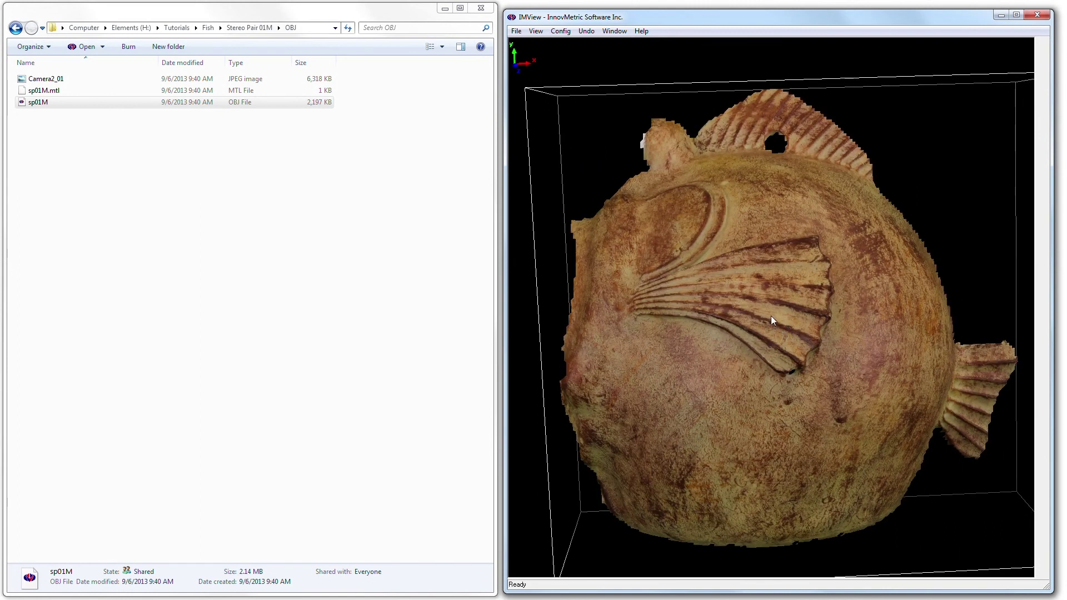
pyautogui.moveTo(681, 231); pyautogui.dragTo(710, 261)
pyautogui.moveTo(754, 315)
pyautogui.mouseDown()
pyautogui.moveTo(742, 306)
pyautogui.moveTo(740, 330)
pyautogui.mouseUp()
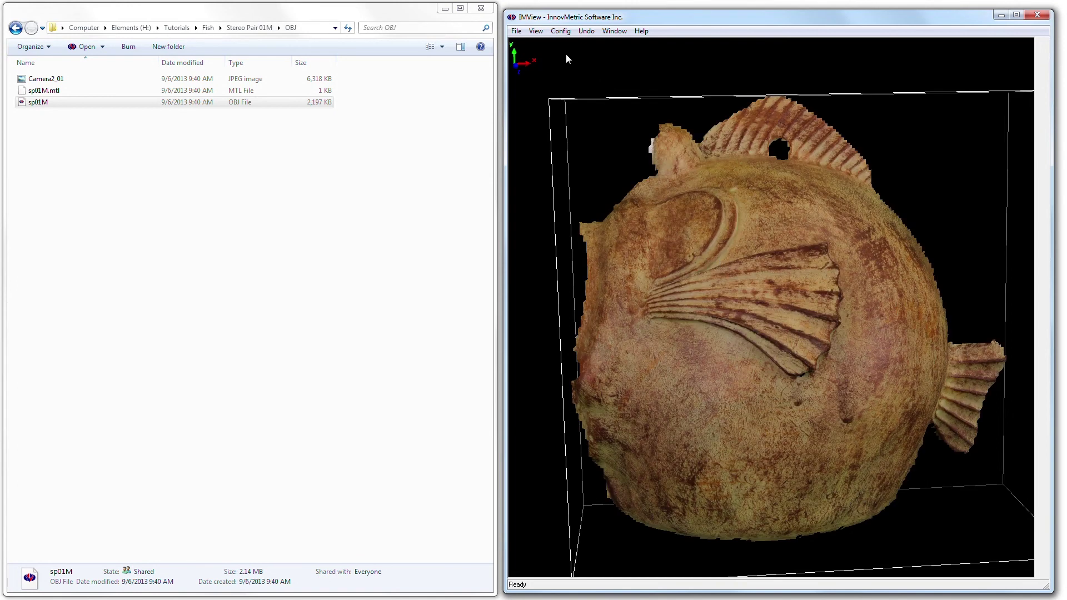
pyautogui.click(516, 31)
# Step: Close the OBJ fish and open sp01M from the Stereo Pair 01M PLY folder
pyautogui.click(534, 57)
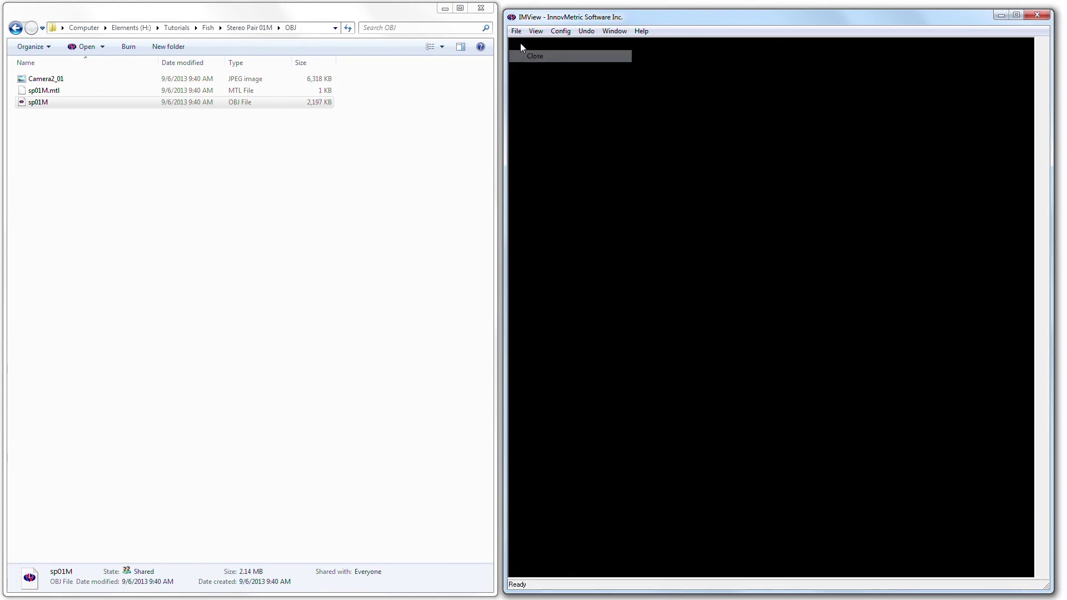
pyautogui.click(516, 31)
pyautogui.click(531, 45)
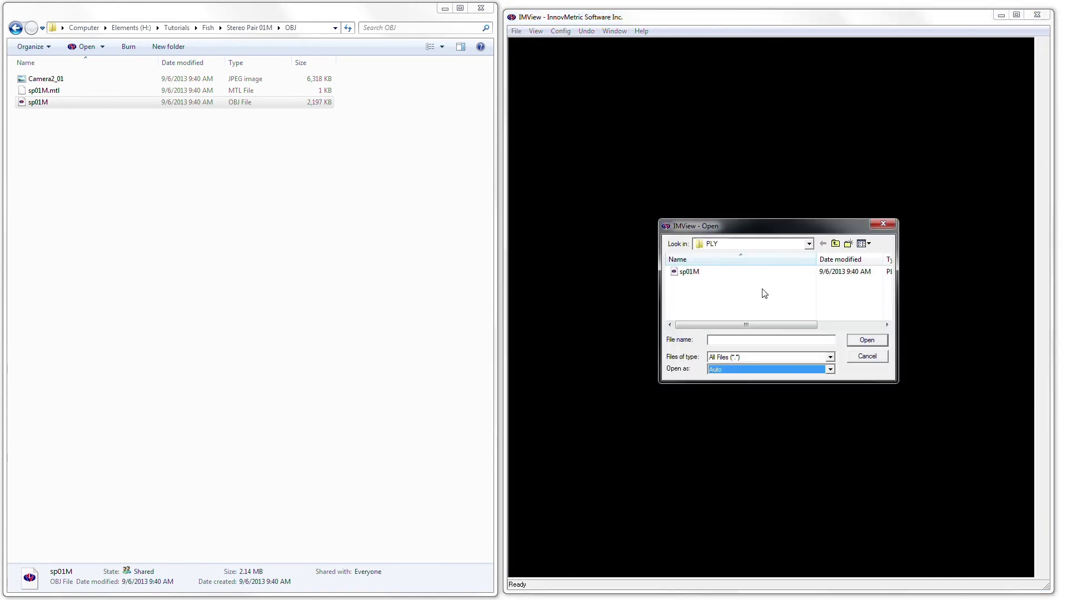
pyautogui.click(835, 243)
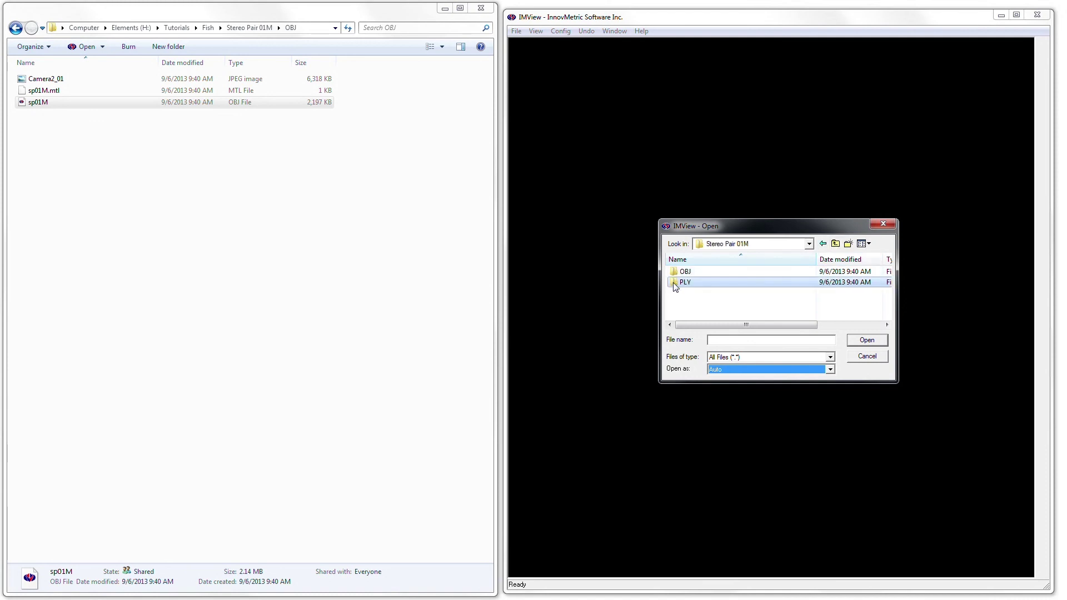
pyautogui.doubleClick(693, 285)
pyautogui.click(687, 273)
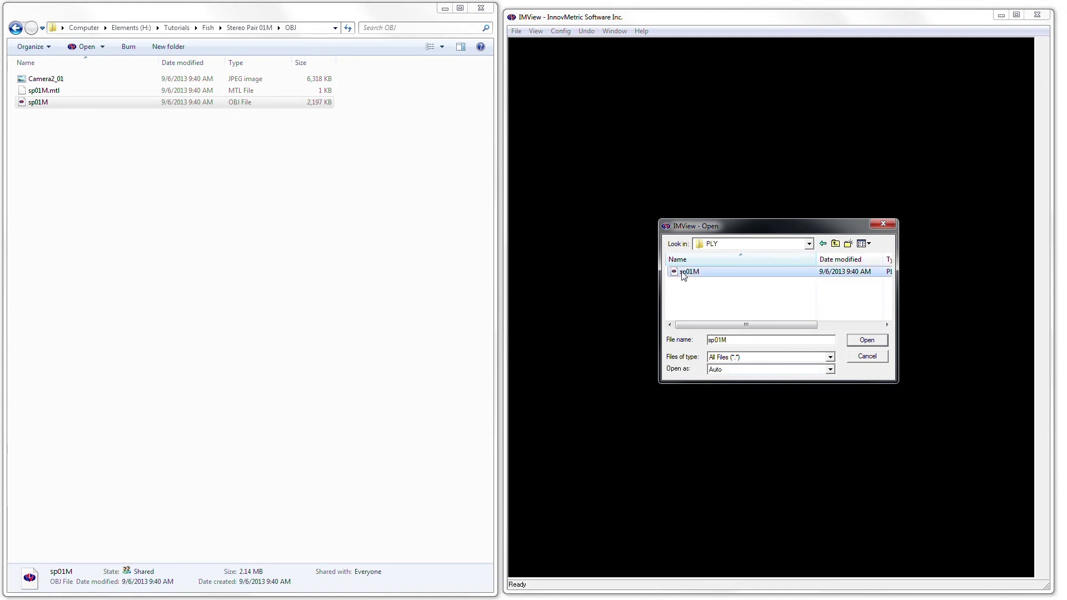
pyautogui.click(870, 343)
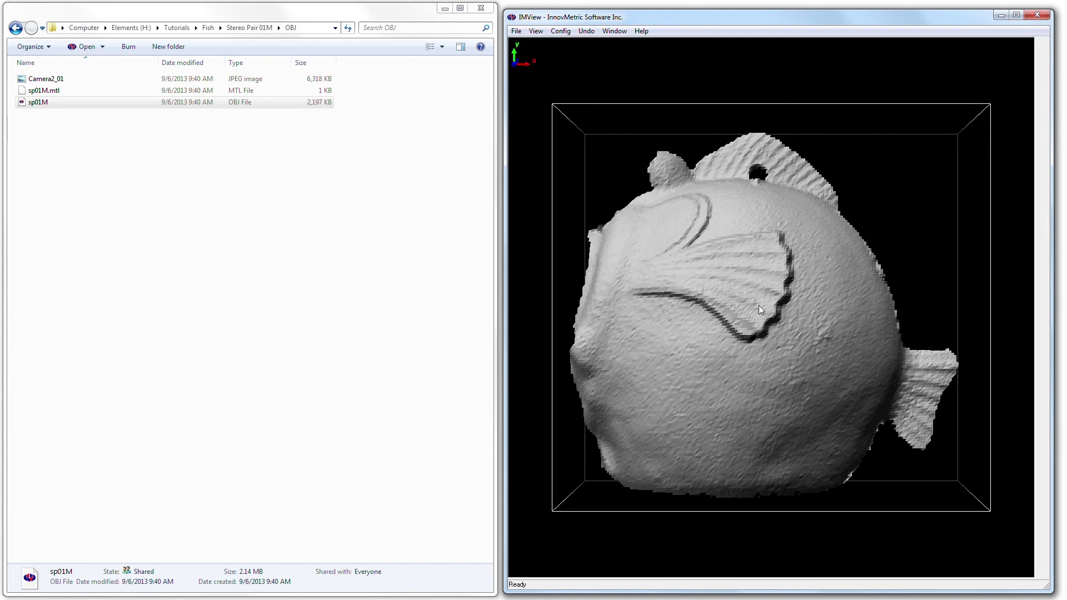
# Step: Switch the PLY fish's View > Model Static display to Vertex Color
pyautogui.moveTo(769, 340); pyautogui.dragTo(768, 287, button='right')
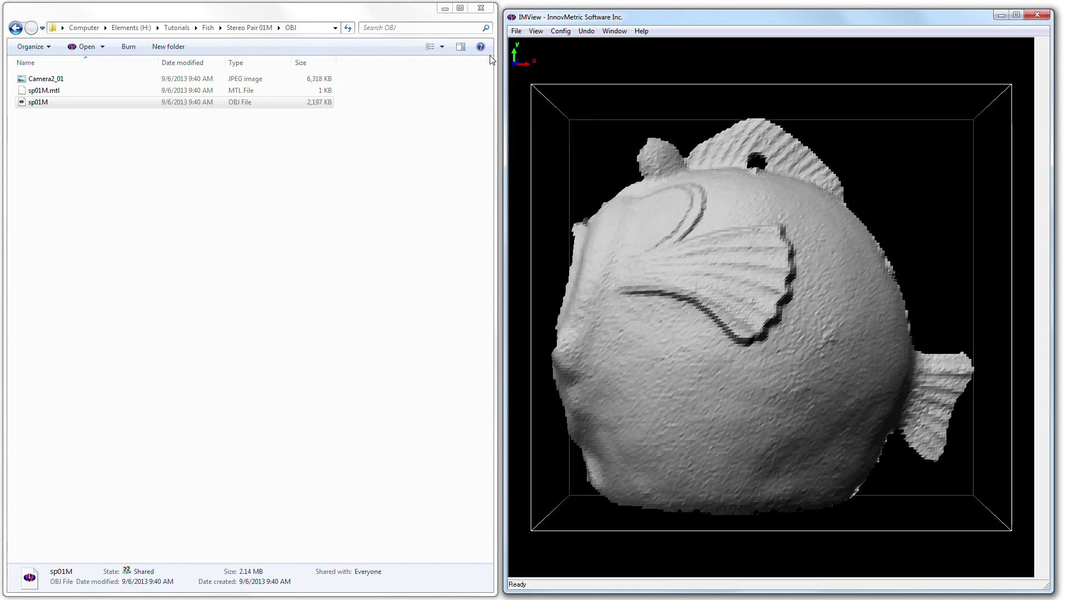
pyautogui.click(536, 31)
pyautogui.moveTo(549, 45)
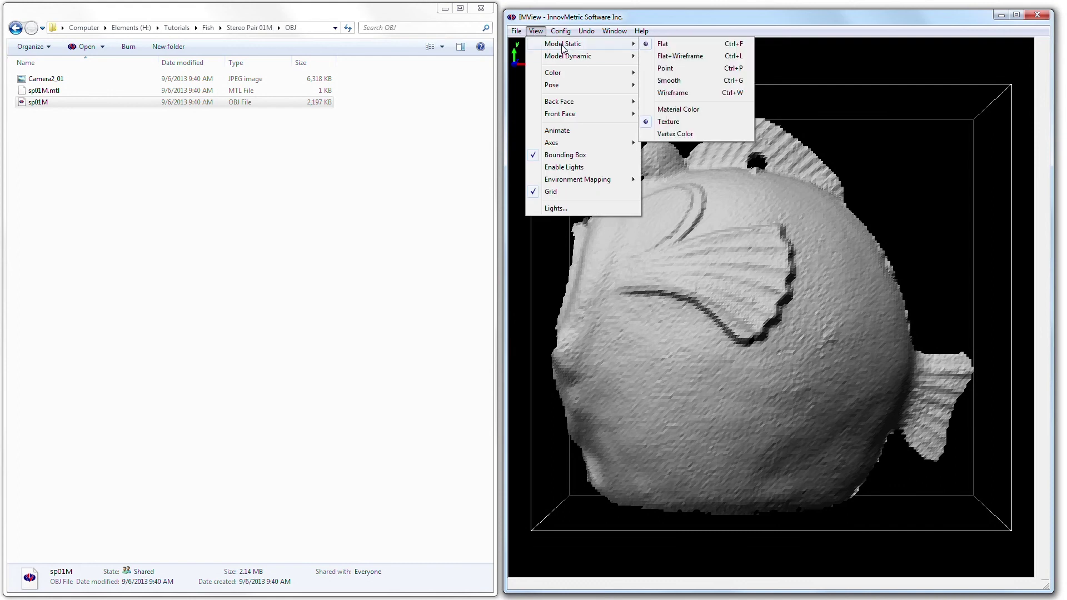
pyautogui.click(675, 134)
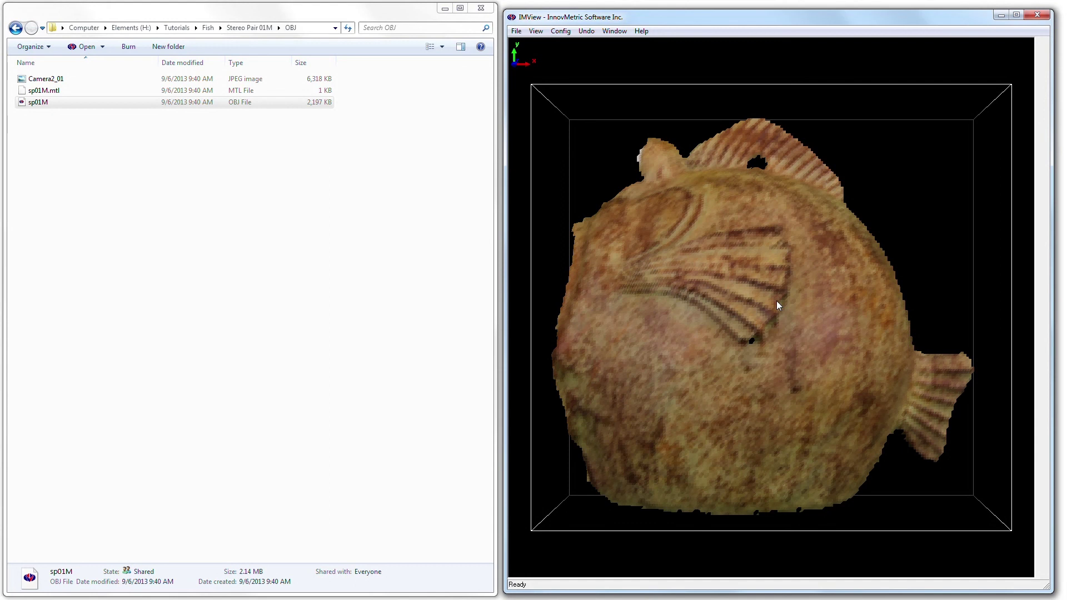
# Step: Zoom and rotate the vertex-coloured fish to inspect the fin and whole body
pyautogui.moveTo(776, 301); pyautogui.dragTo(822, 172)
pyautogui.scroll(5, 823, 172)
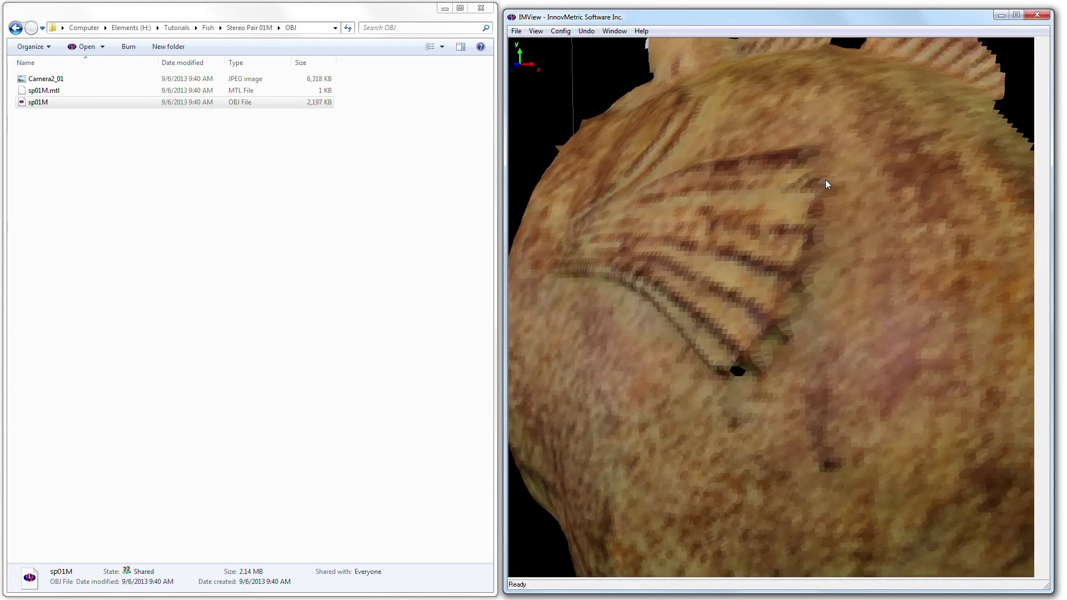
pyautogui.scroll(-5, 825, 181)
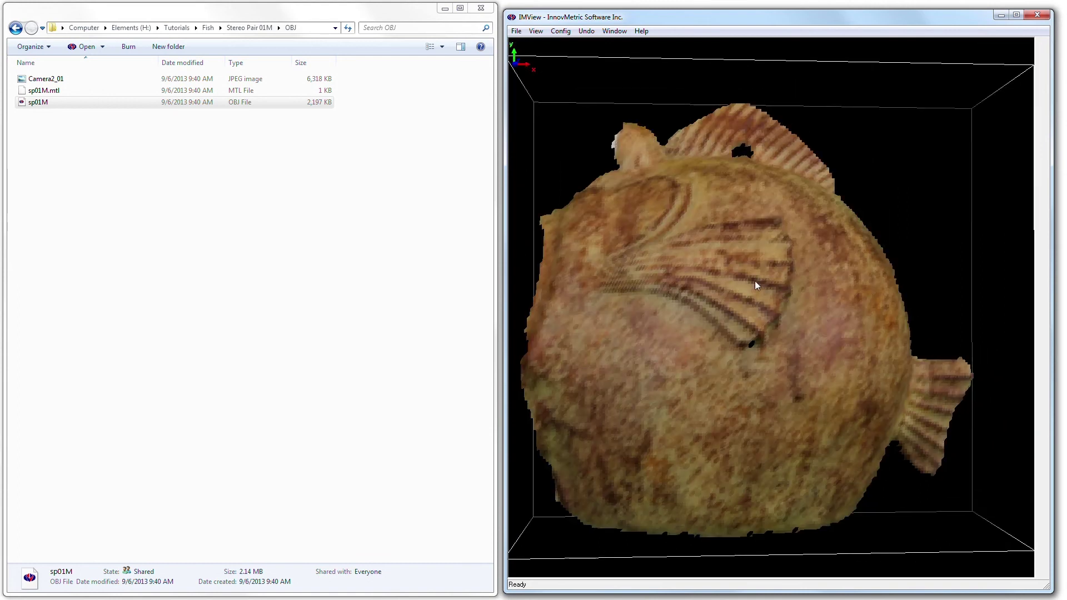
pyautogui.scroll(-3, 748, 288)
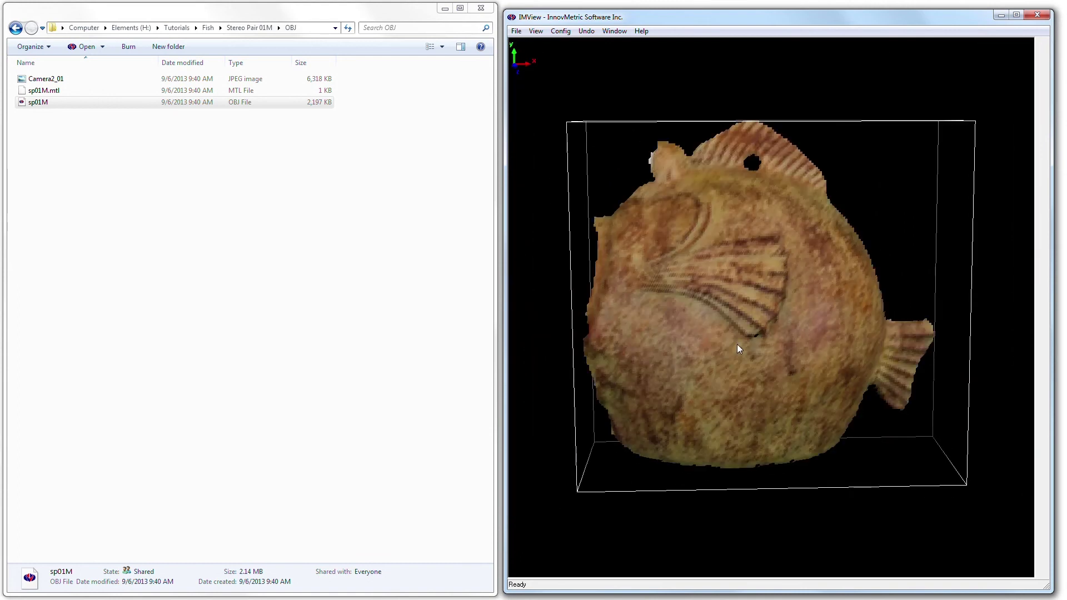
pyautogui.moveTo(739, 351); pyautogui.dragTo(752, 257, button='right')
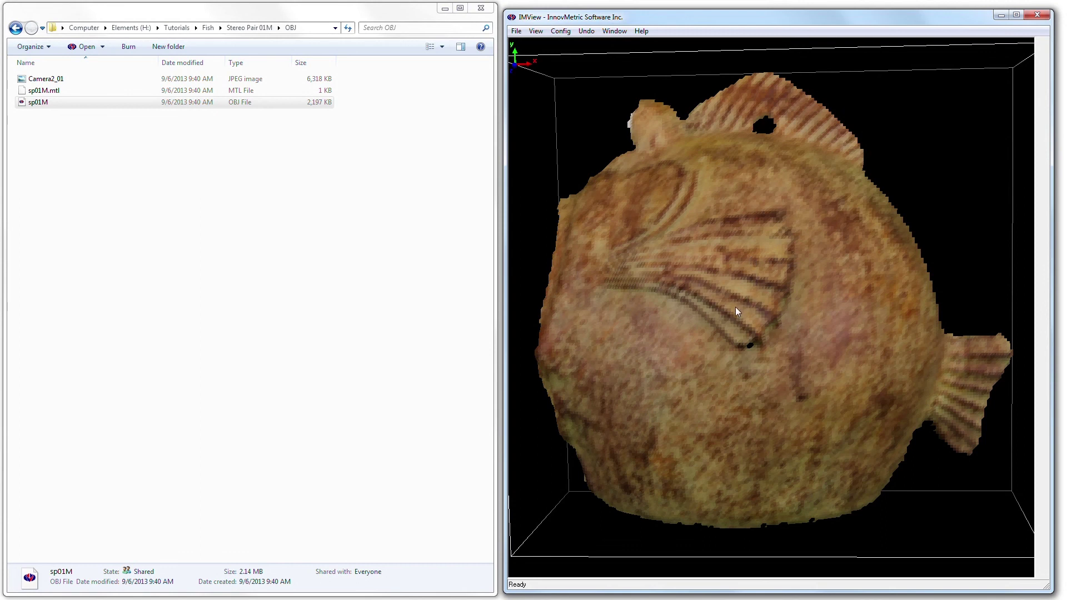
pyautogui.moveTo(732, 306); pyautogui.dragTo(730, 314)
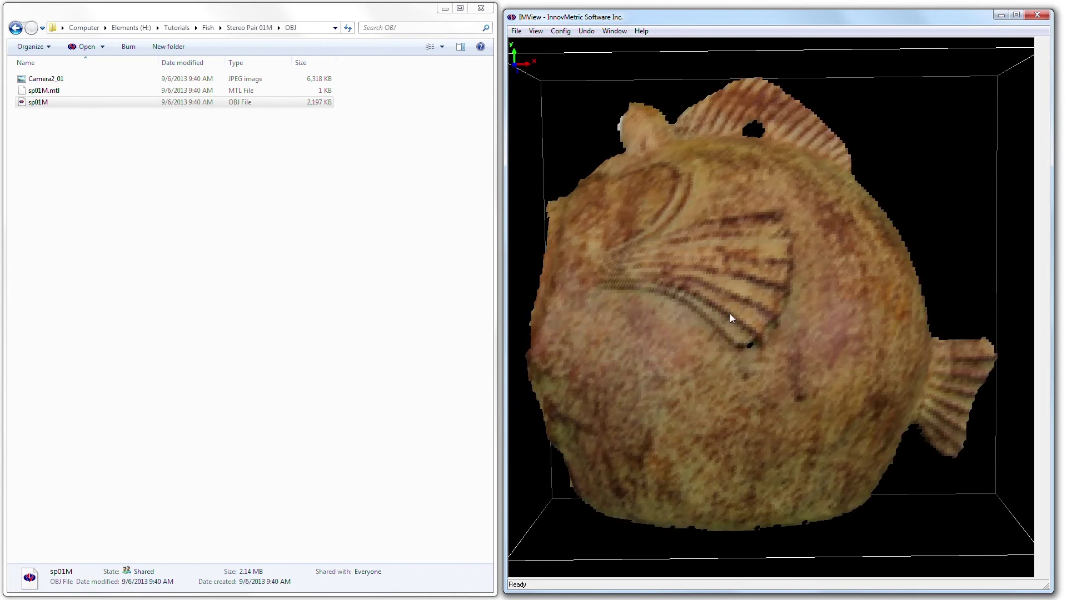
pyautogui.moveTo(730, 309); pyautogui.dragTo(732, 334, button='right')
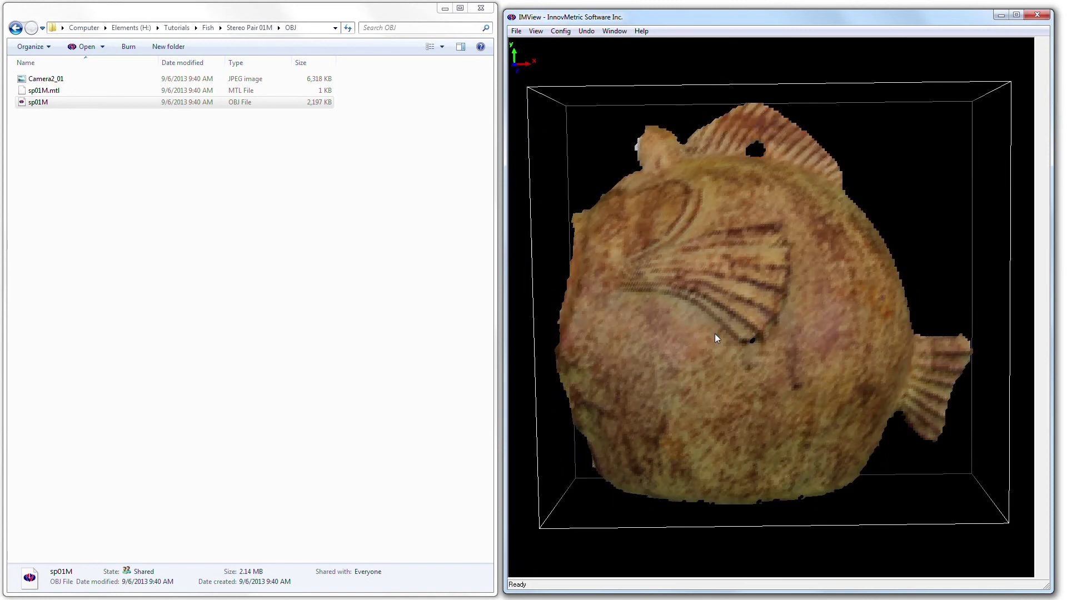
pyautogui.moveTo(715, 336); pyautogui.dragTo(795, 309, button='right')
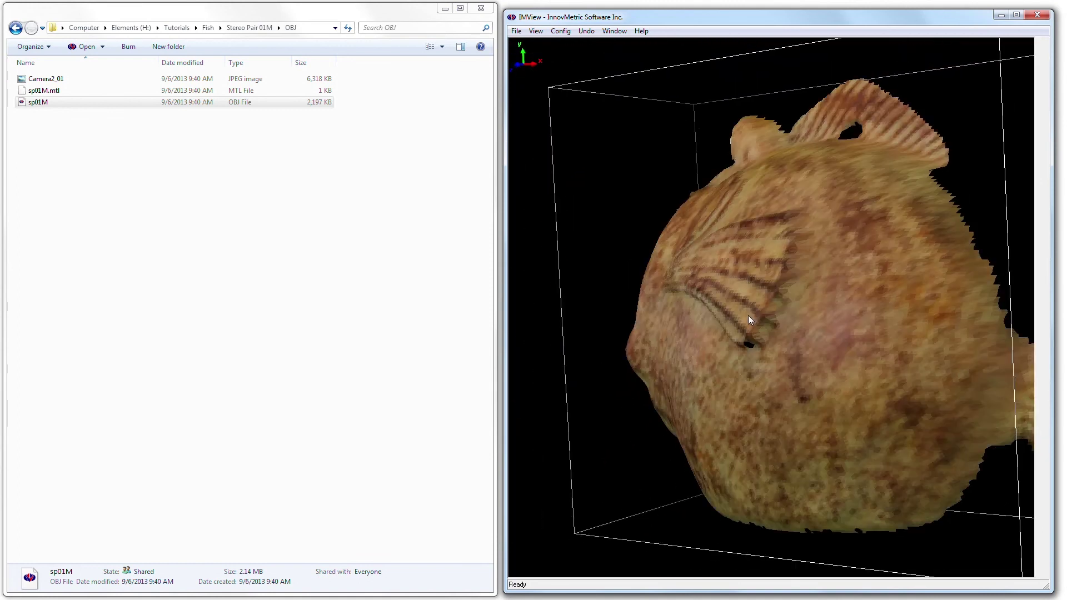
pyautogui.moveTo(795, 310); pyautogui.dragTo(772, 319)
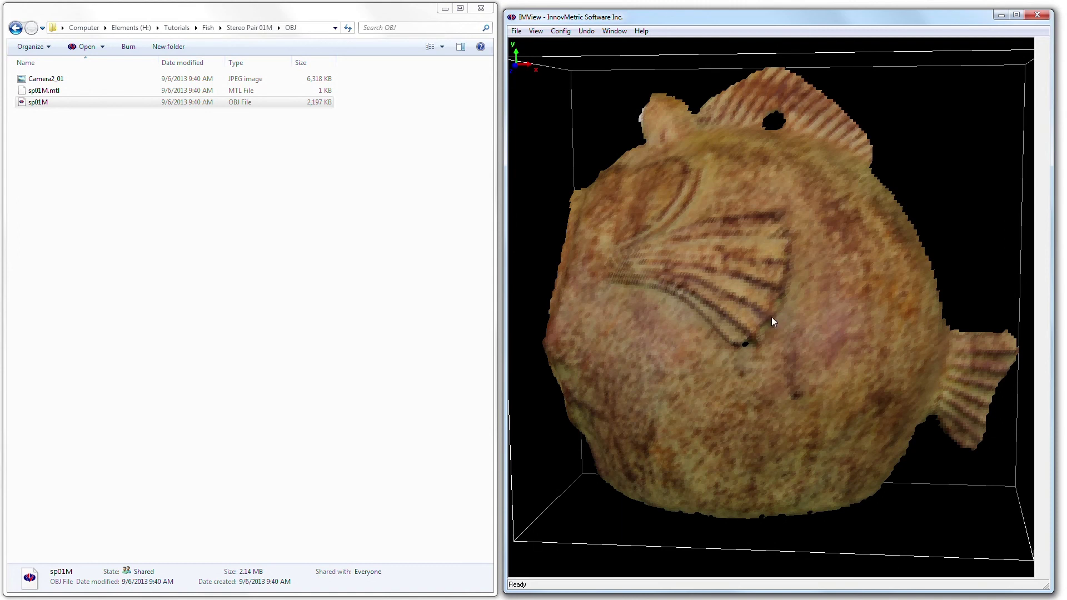
pyautogui.moveTo(773, 320); pyautogui.dragTo(765, 333, button='right')
pyautogui.moveTo(765, 334)
pyautogui.mouseDown()
pyautogui.moveTo(767, 312)
pyautogui.moveTo(768, 334)
pyautogui.mouseUp()
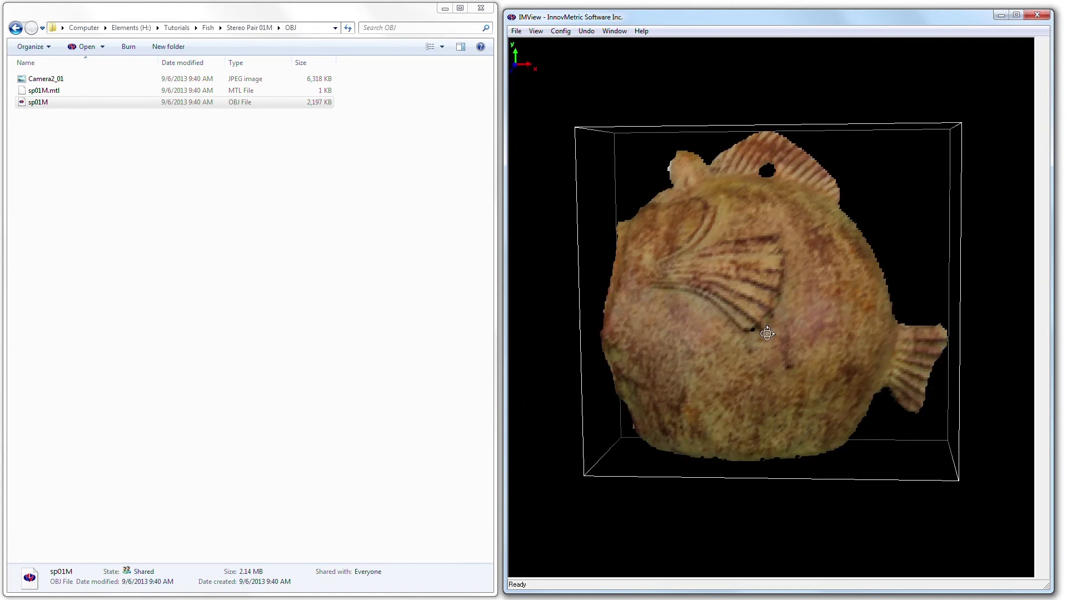